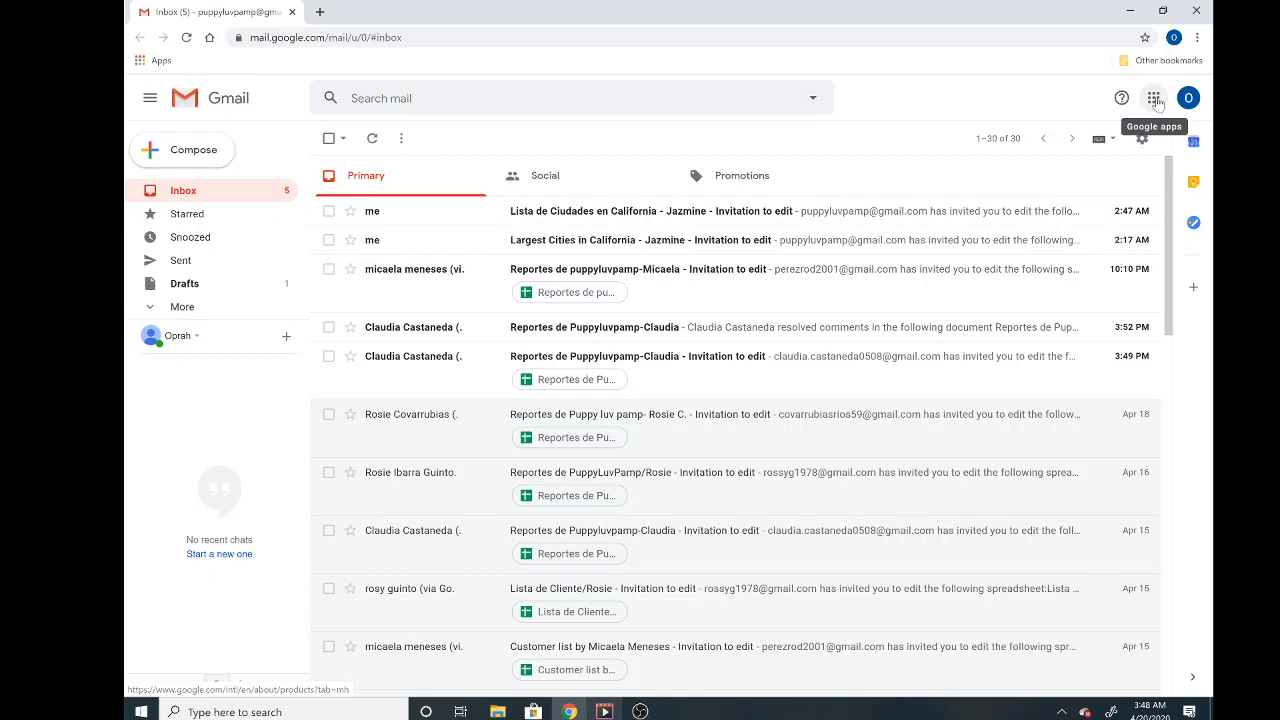
# - Launch Google Docs in a new tab from the Gmail Google apps grid
pyautogui.click(1155, 100)
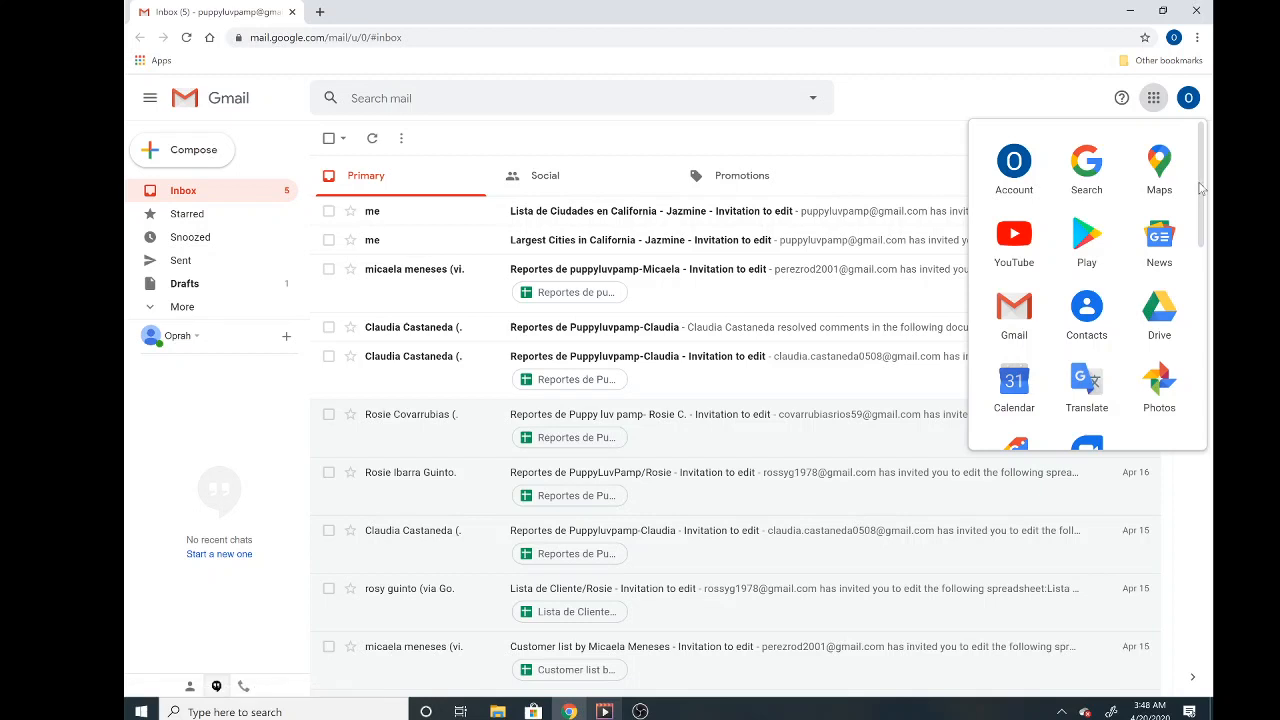
pyautogui.moveTo(1201, 188); pyautogui.dragTo(1190, 327)
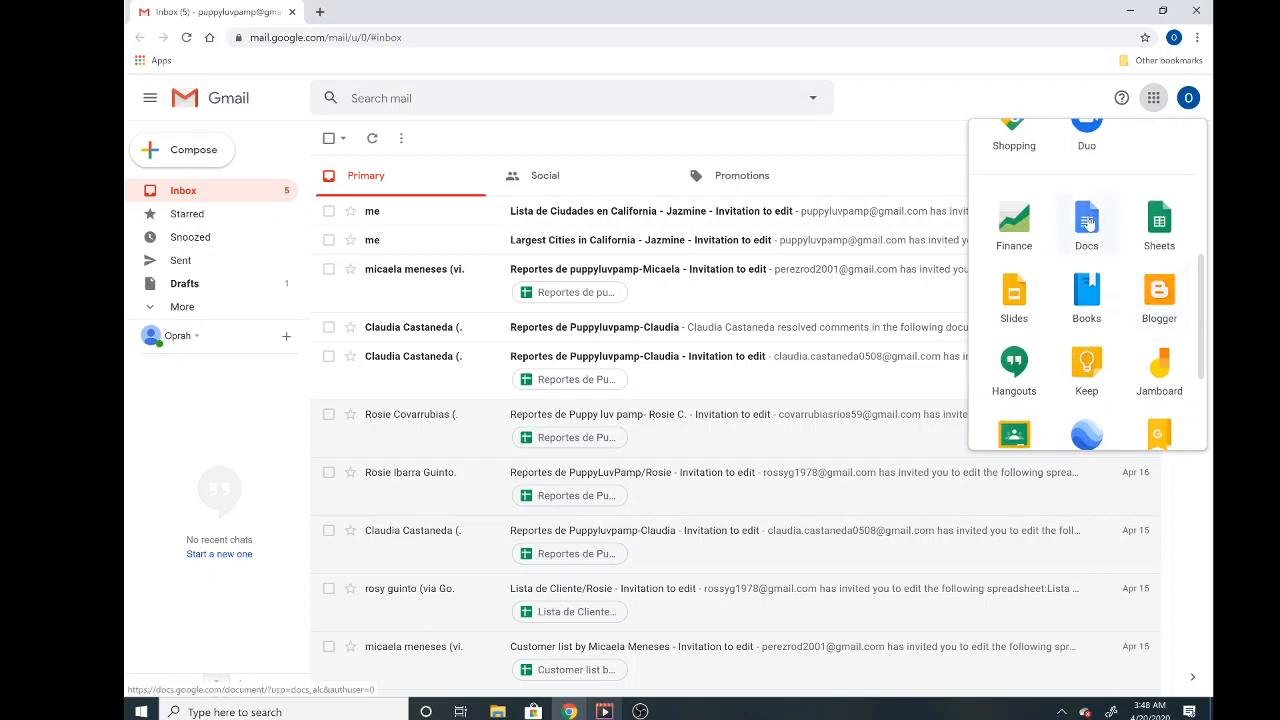
pyautogui.click(1088, 222)
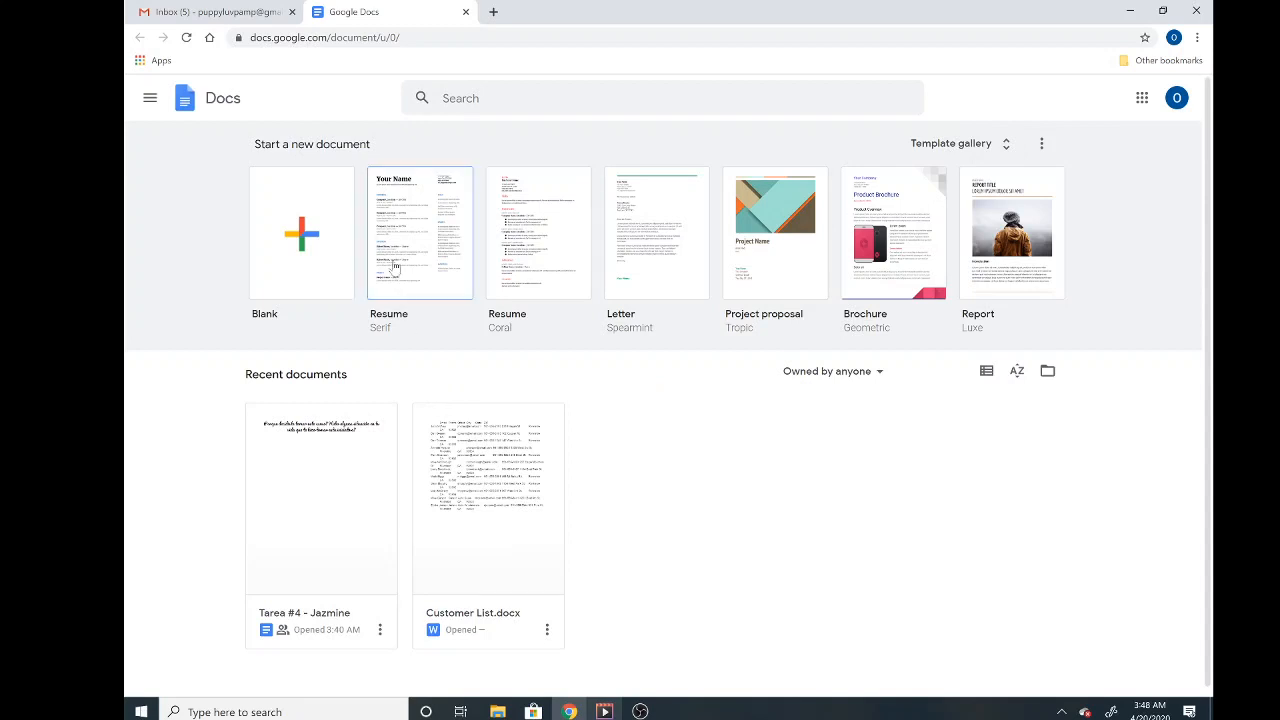
# - Choose the Blank template under Start a new document
pyautogui.click(277, 215)
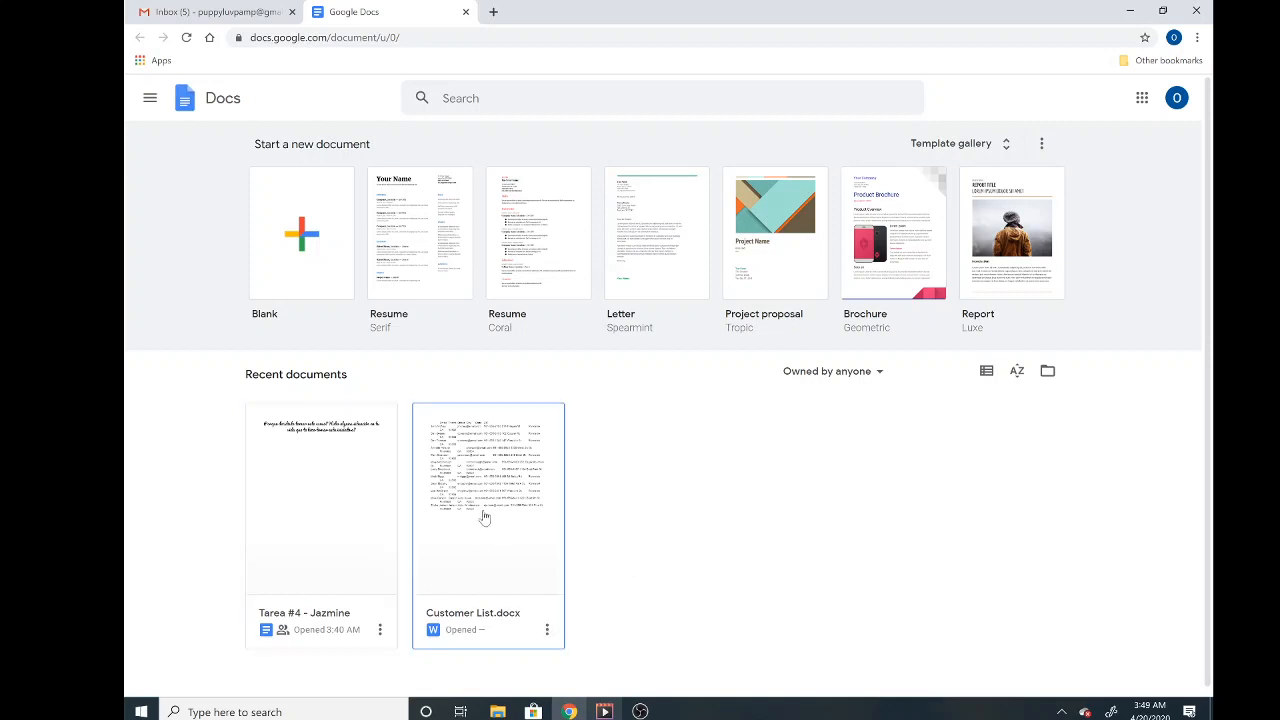
# - Create the blank Untitled document and browse the View, Format and Help menus
pyautogui.click(293, 235)
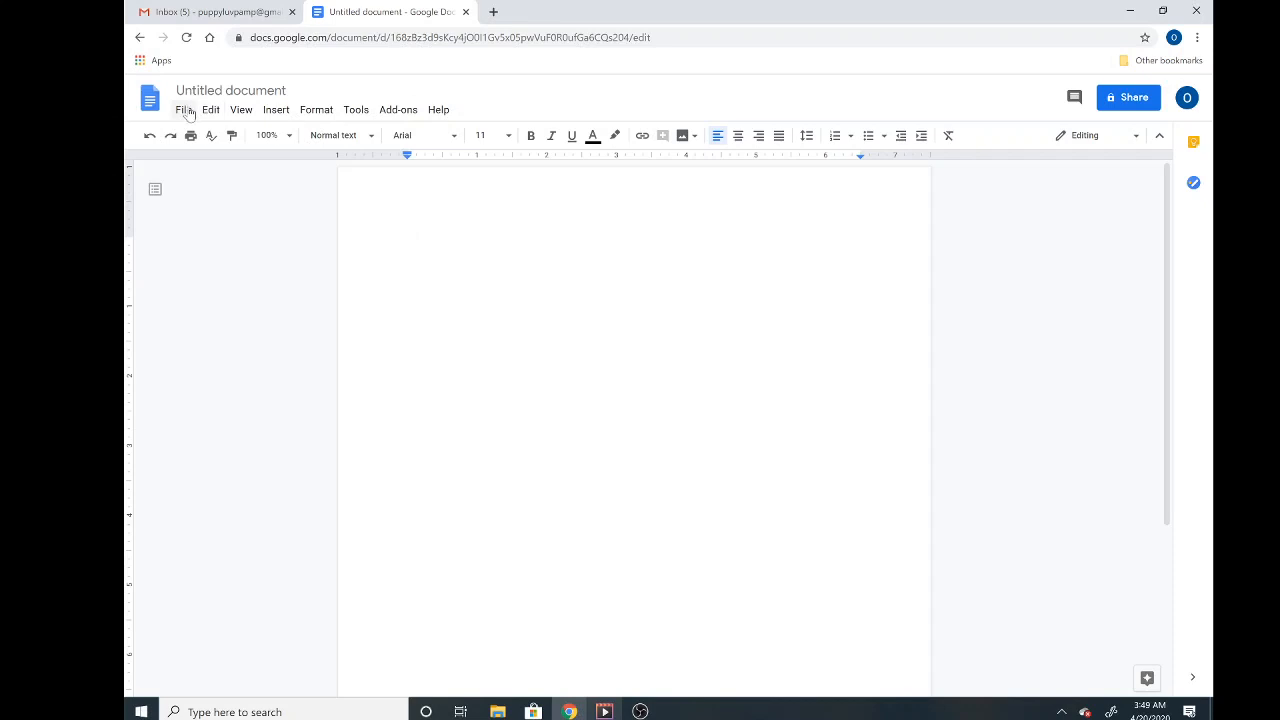
pyautogui.click(240, 112)
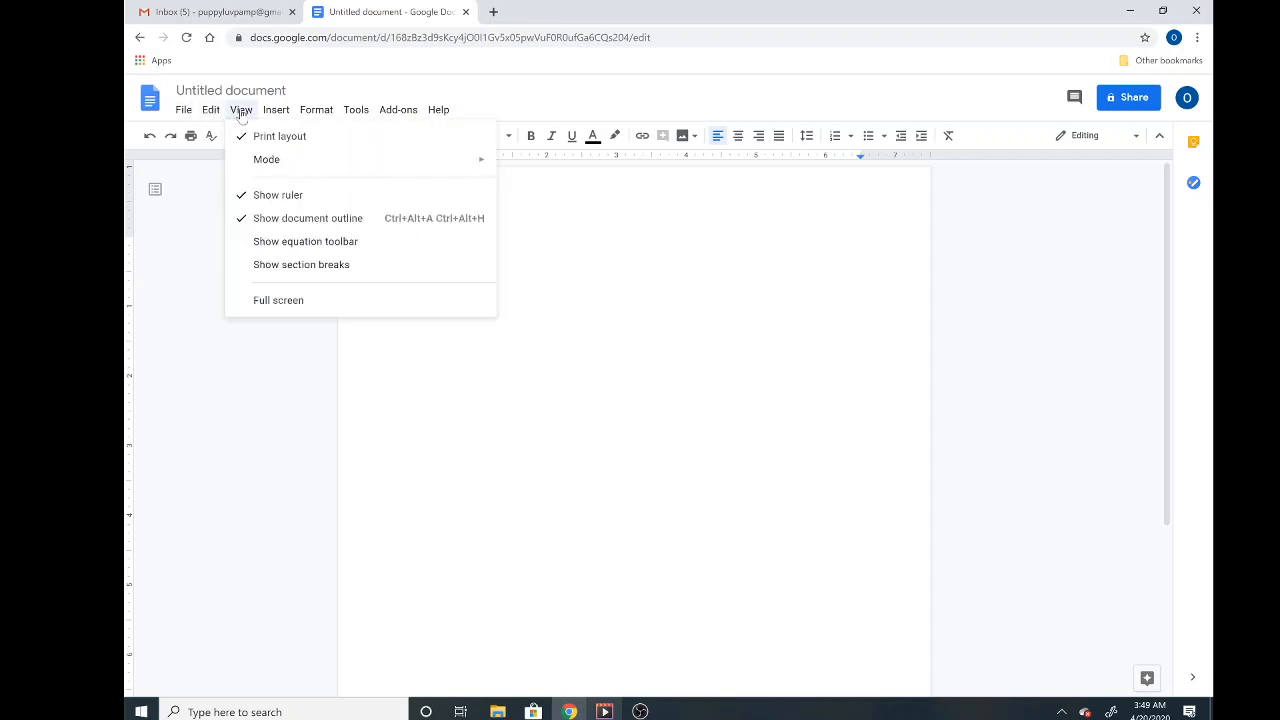
pyautogui.moveTo(318, 114)
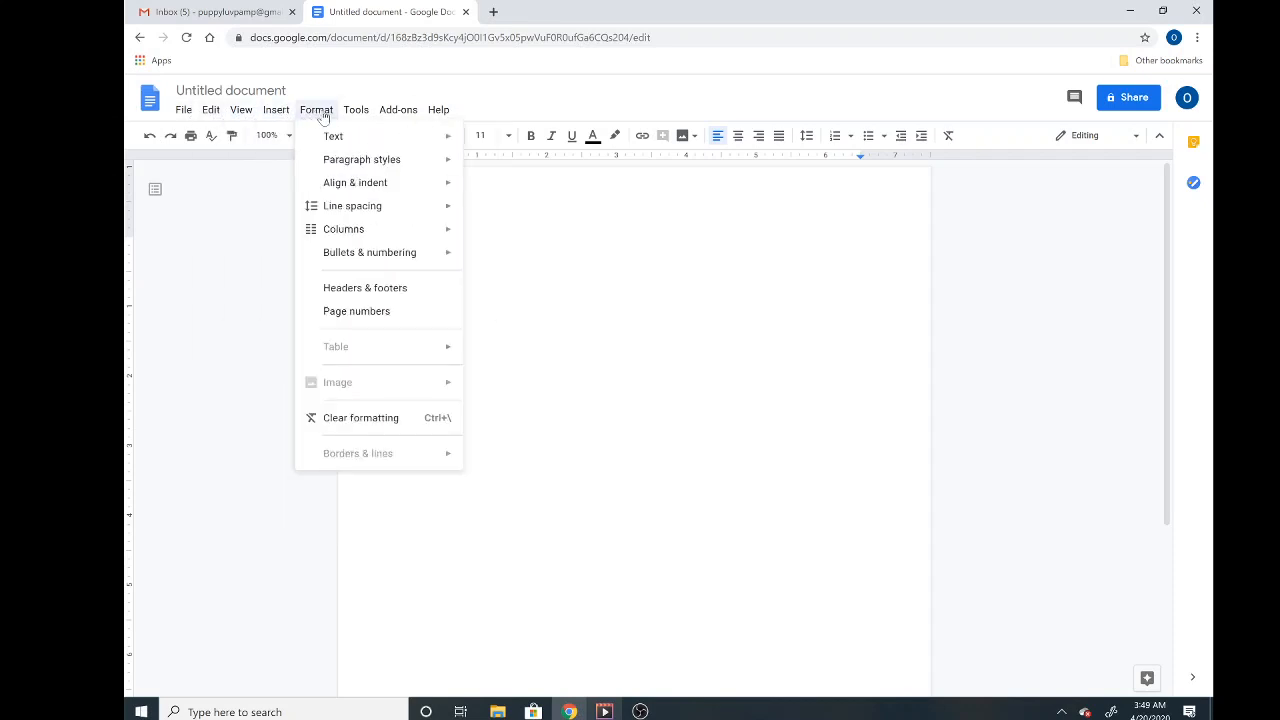
pyautogui.moveTo(443, 115)
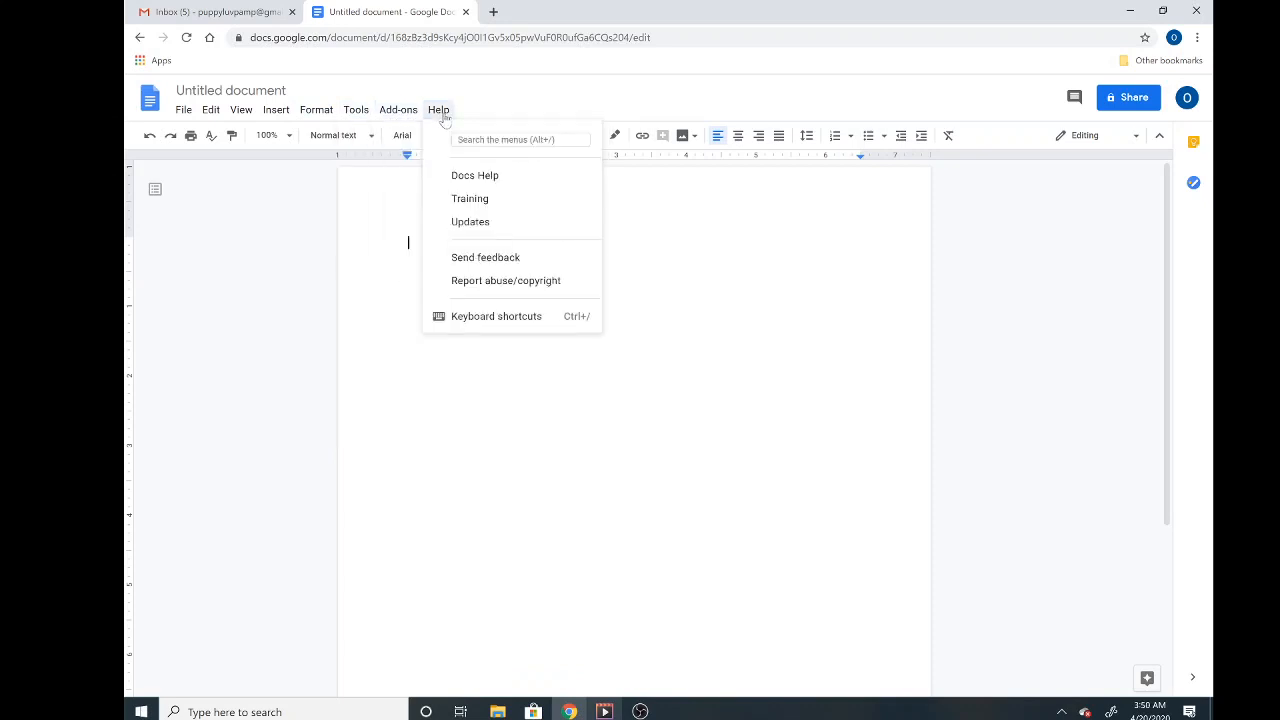
pyautogui.click(334, 232)
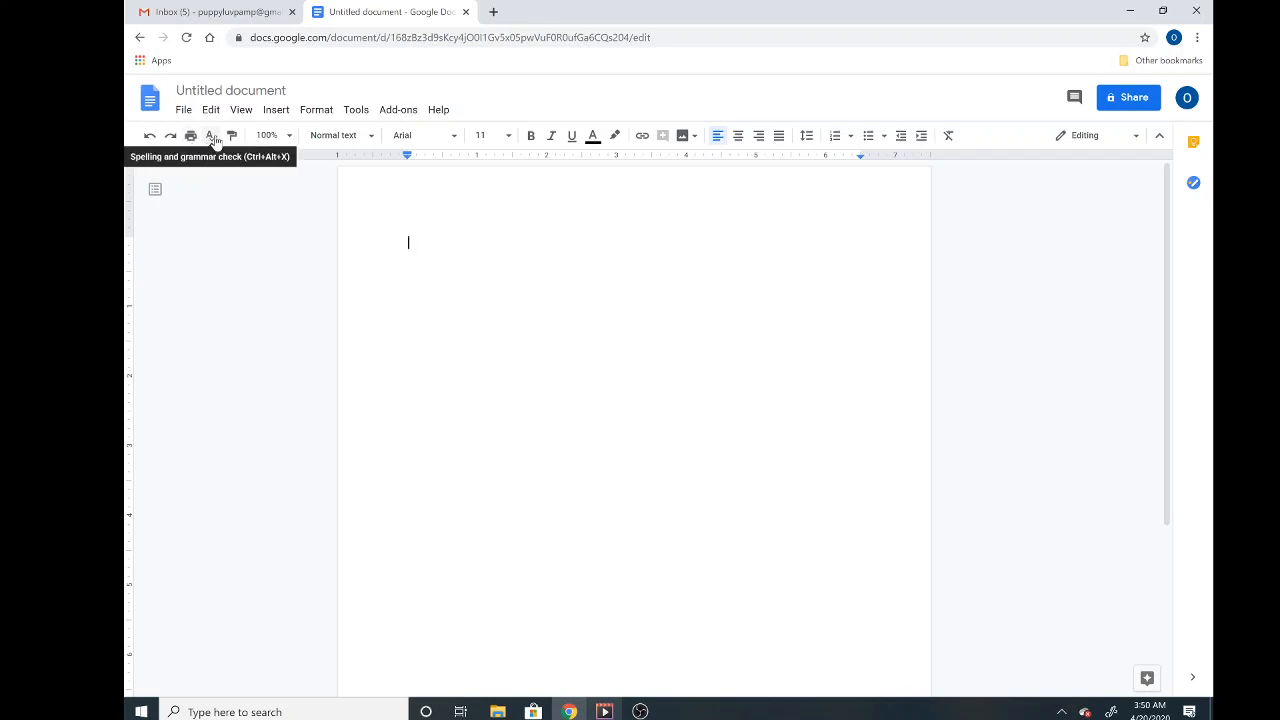
pyautogui.click(371, 138)
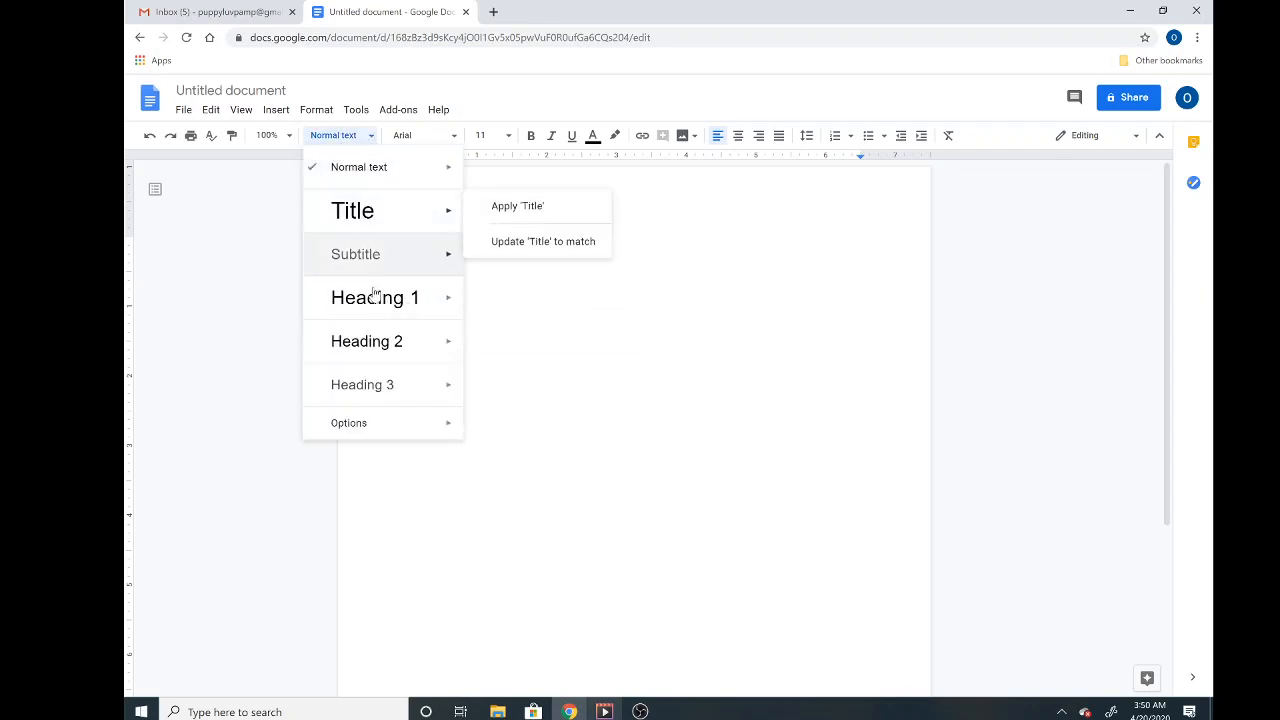
pyautogui.moveTo(374, 208)
pyautogui.click(520, 250)
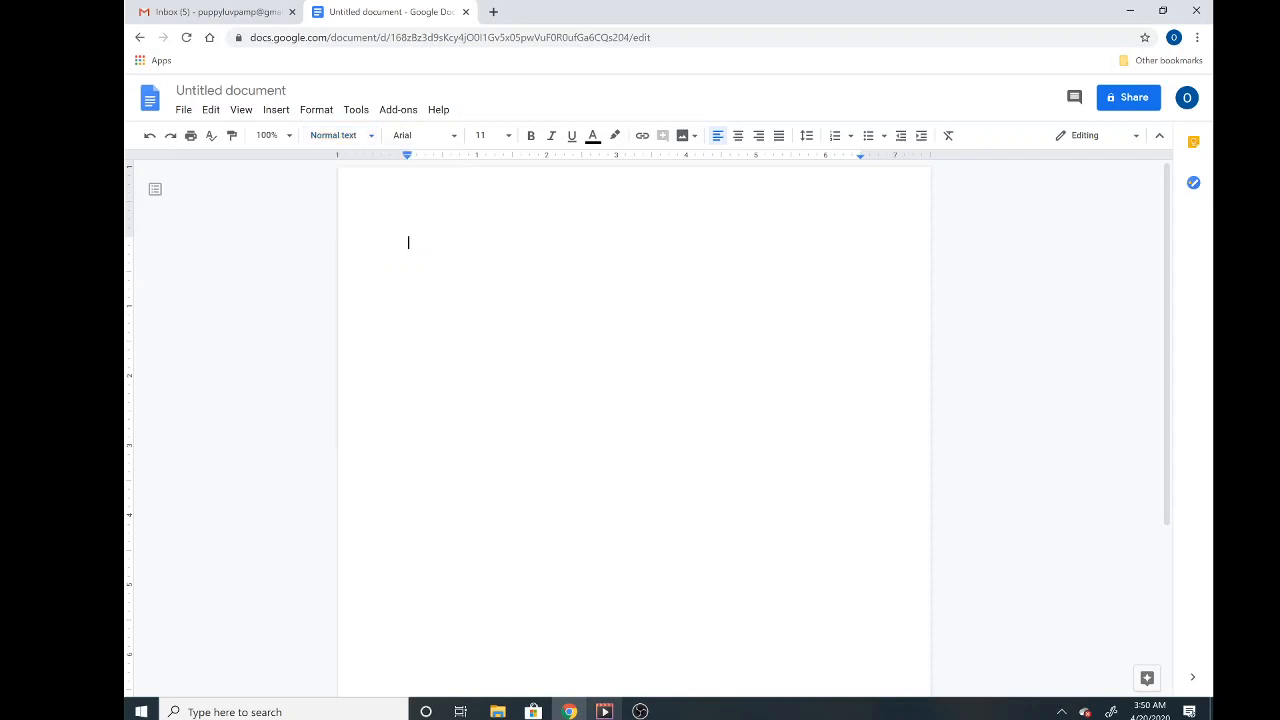
pyautogui.click(454, 138)
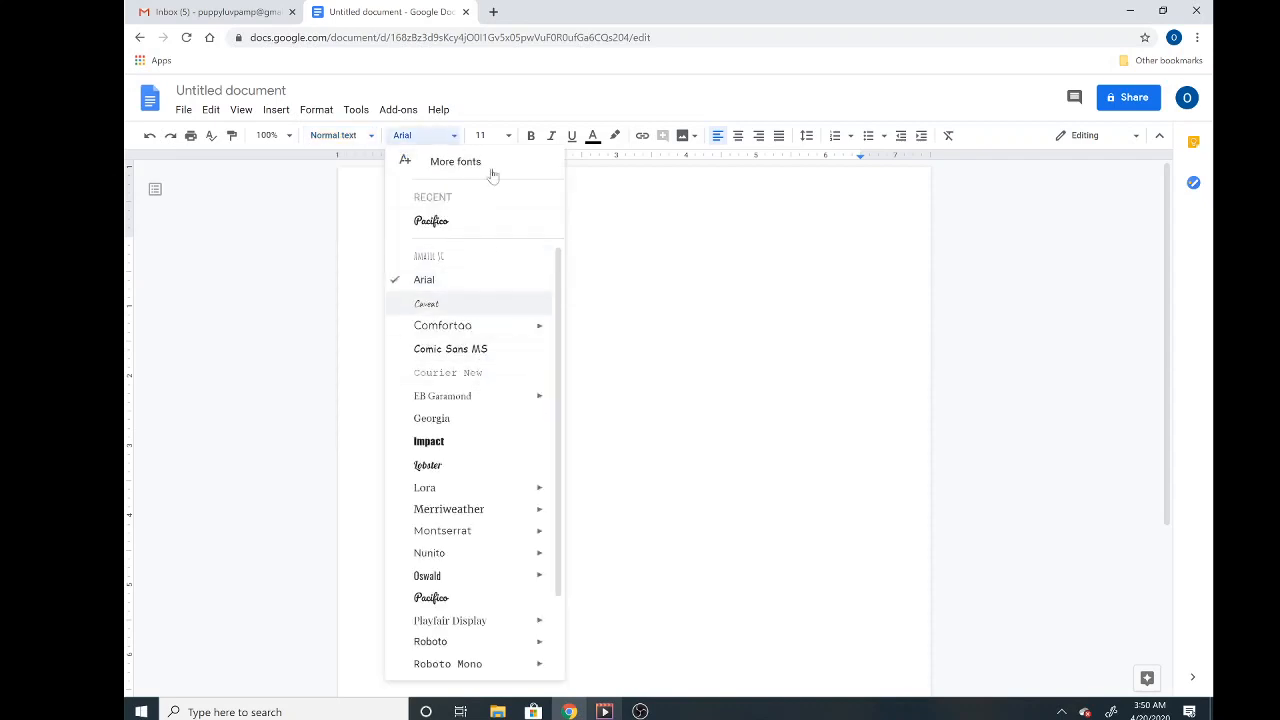
pyautogui.click(509, 137)
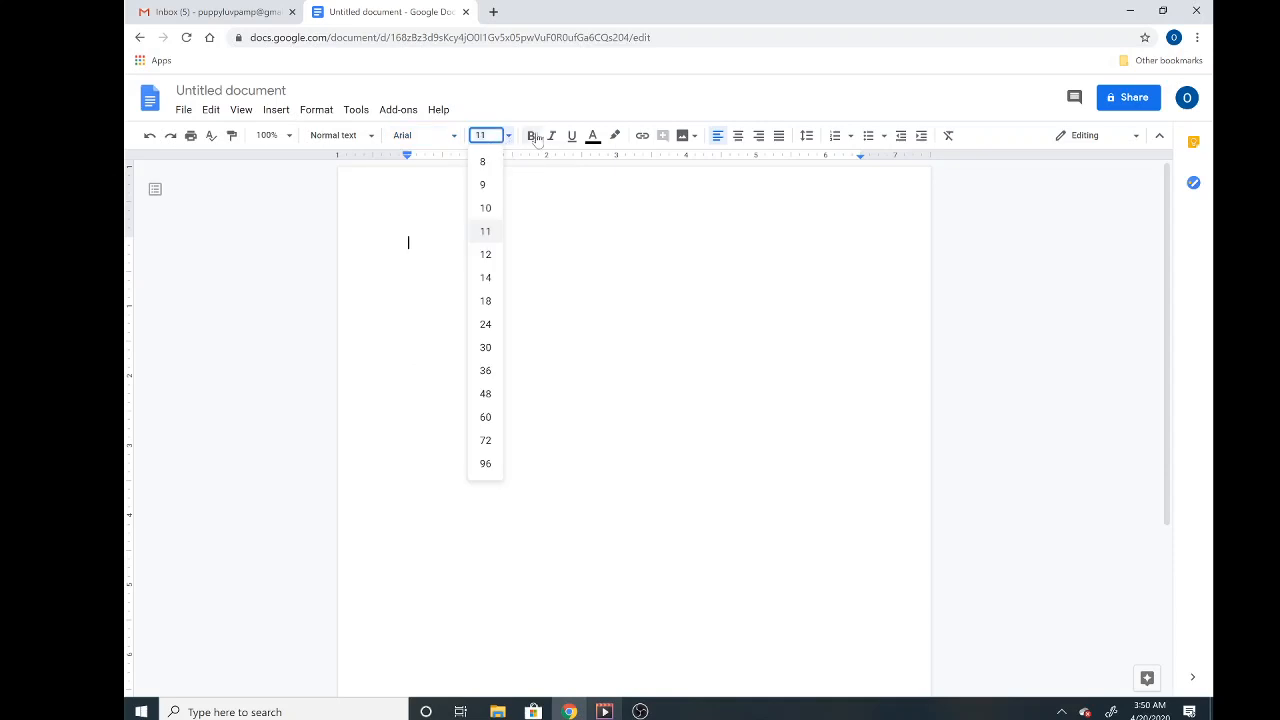
pyautogui.click(593, 138)
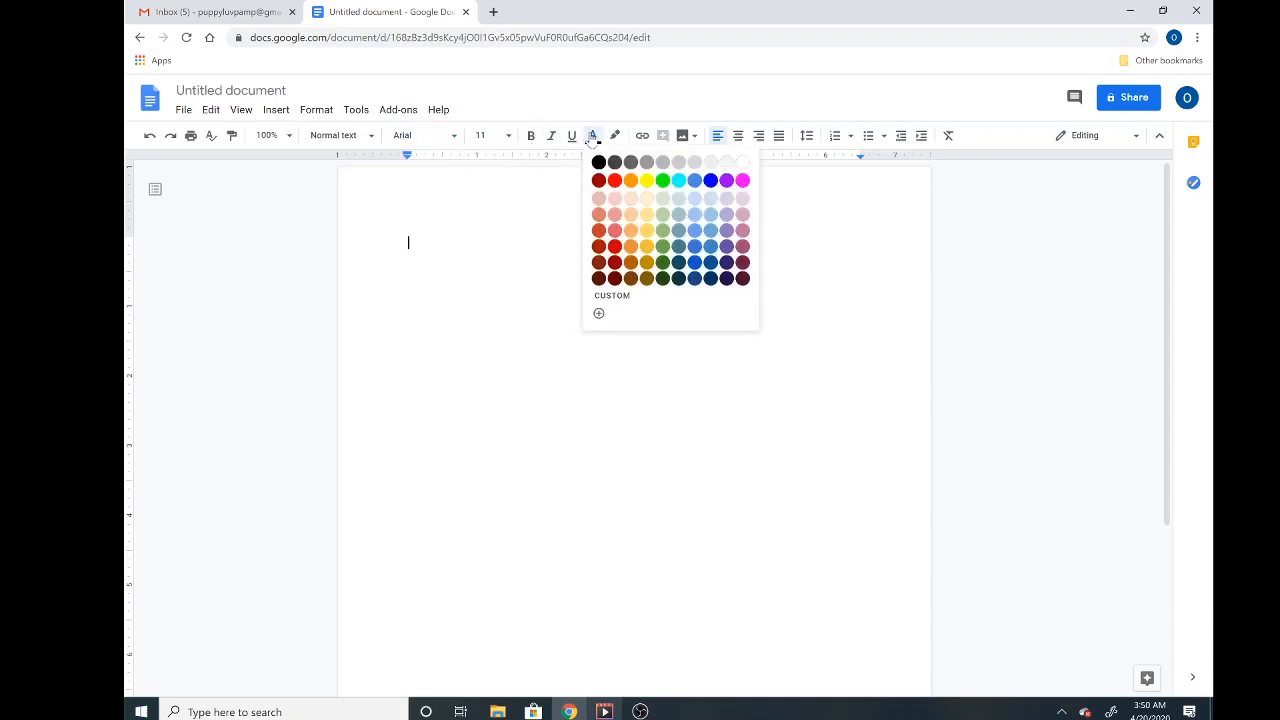
pyautogui.click(617, 137)
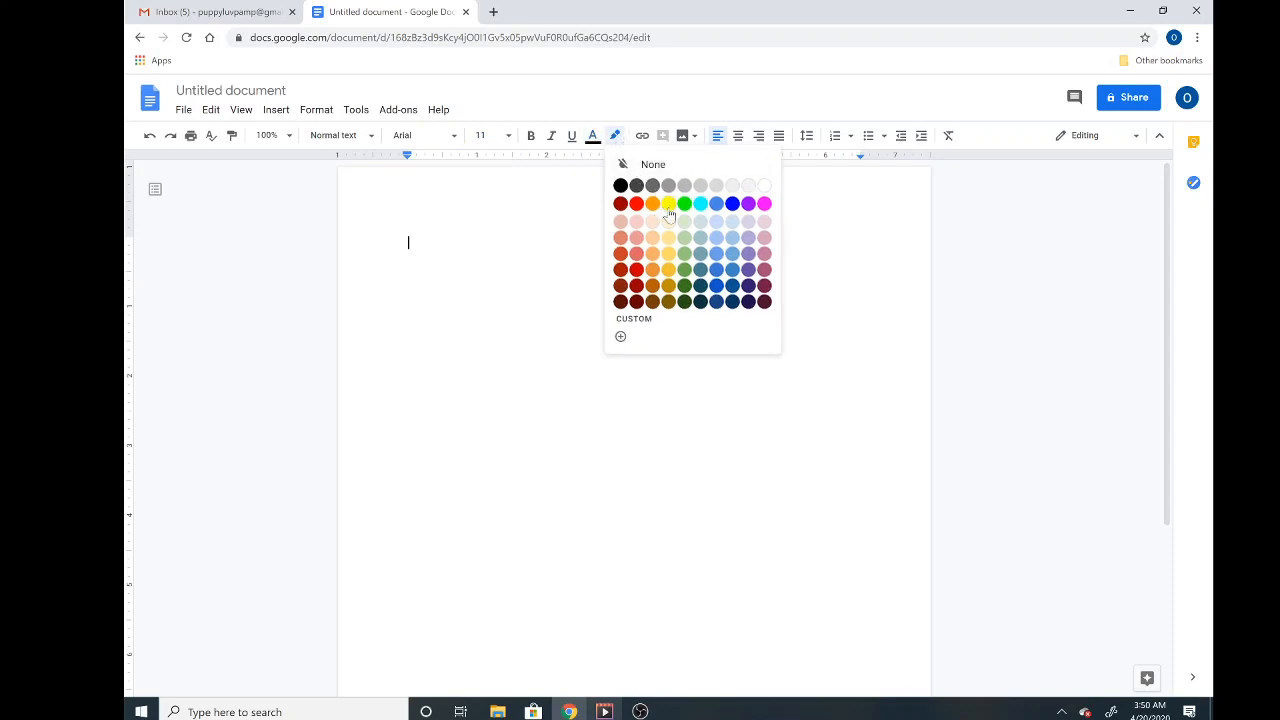
pyautogui.click(593, 137)
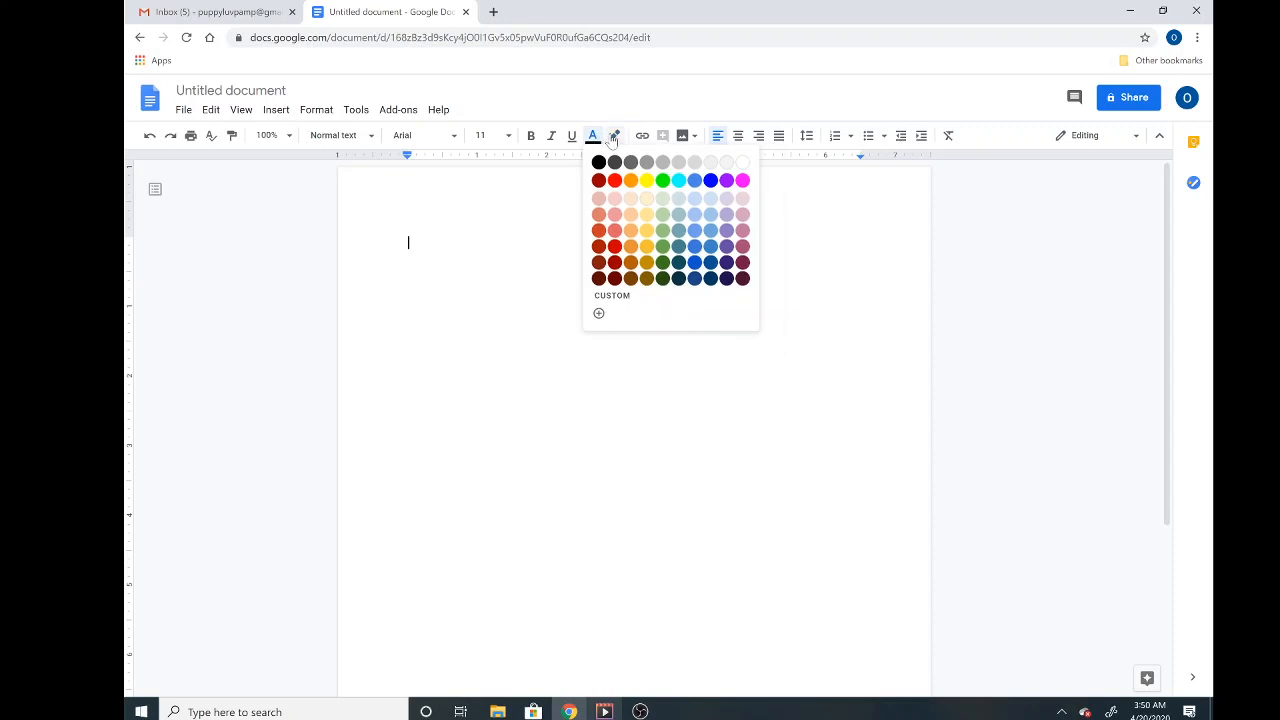
pyautogui.click(615, 137)
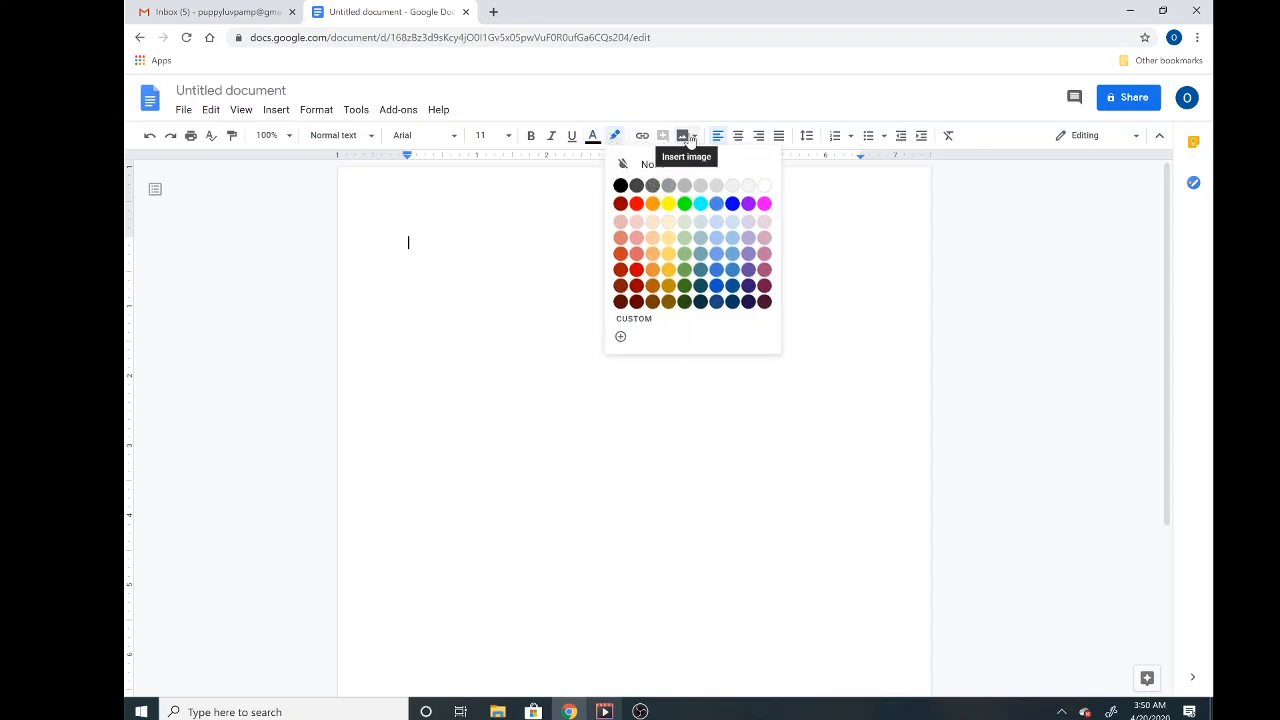
pyautogui.click(717, 114)
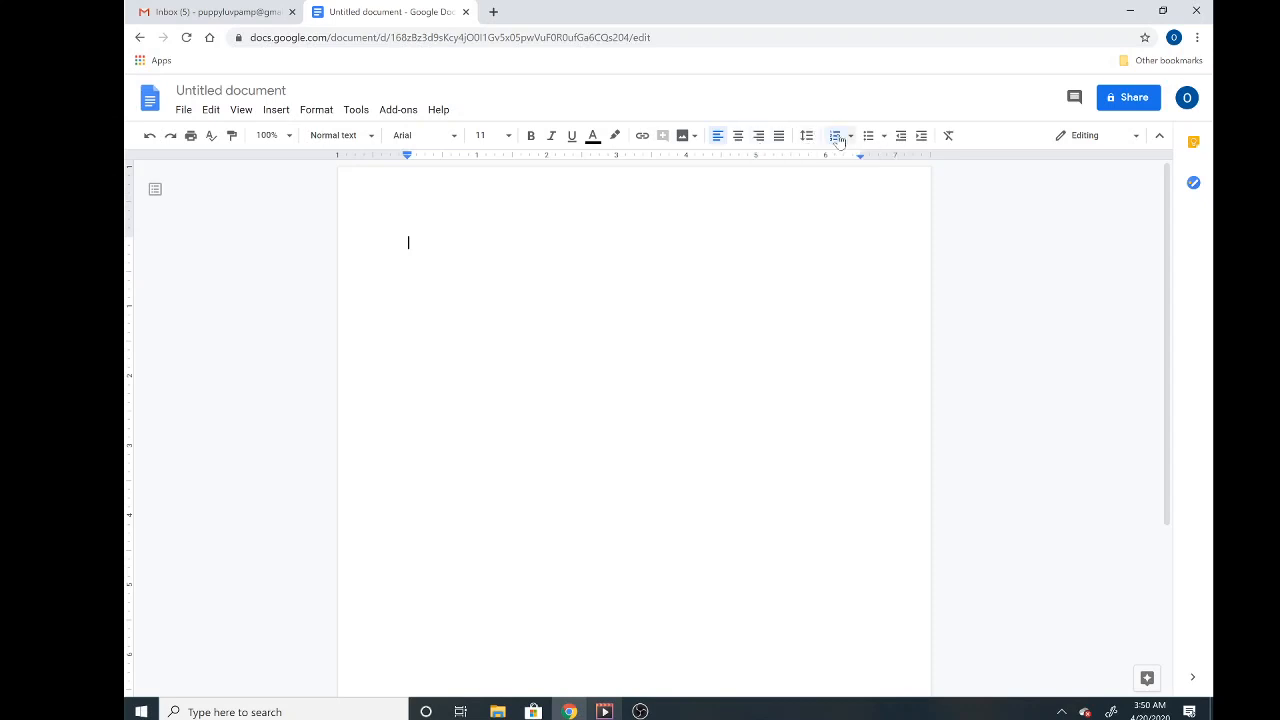
pyautogui.click(836, 137)
pyautogui.click(149, 137)
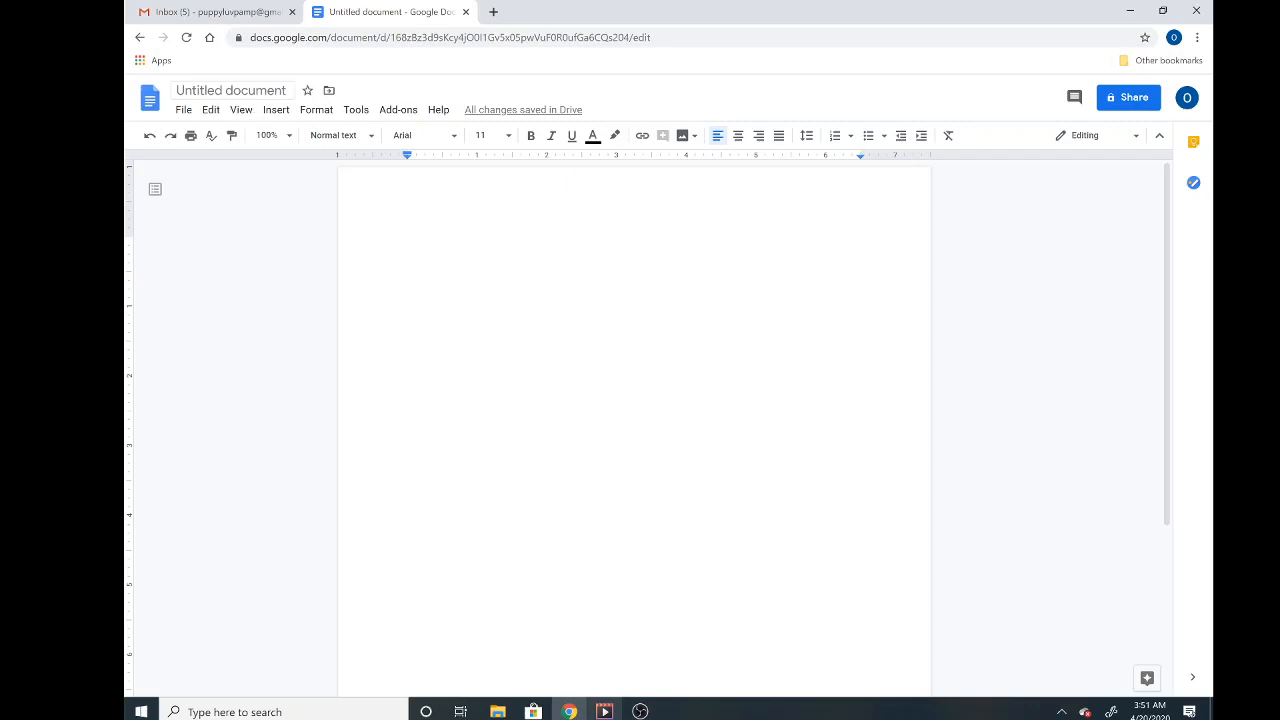
# - Retitle the document 'Online Homework #4 -' plus the student's name, correcting typos
pyautogui.click(230, 92)
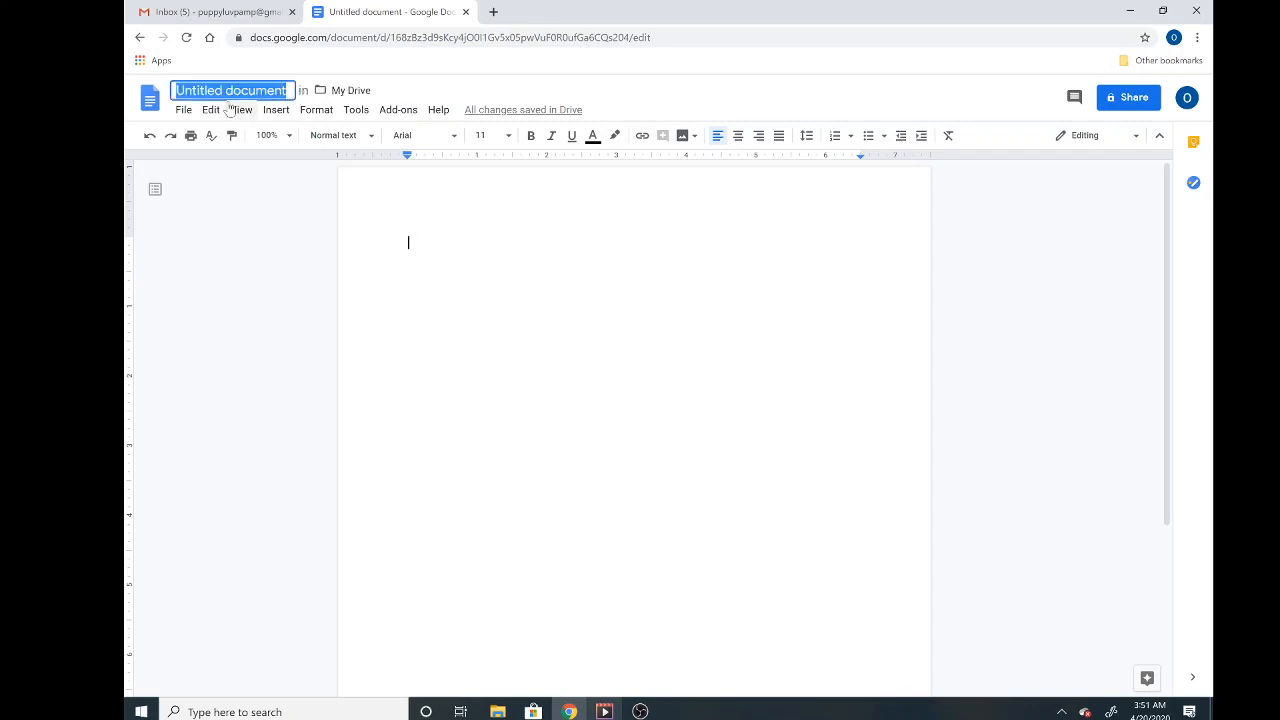
pyautogui.press('BackSpace')
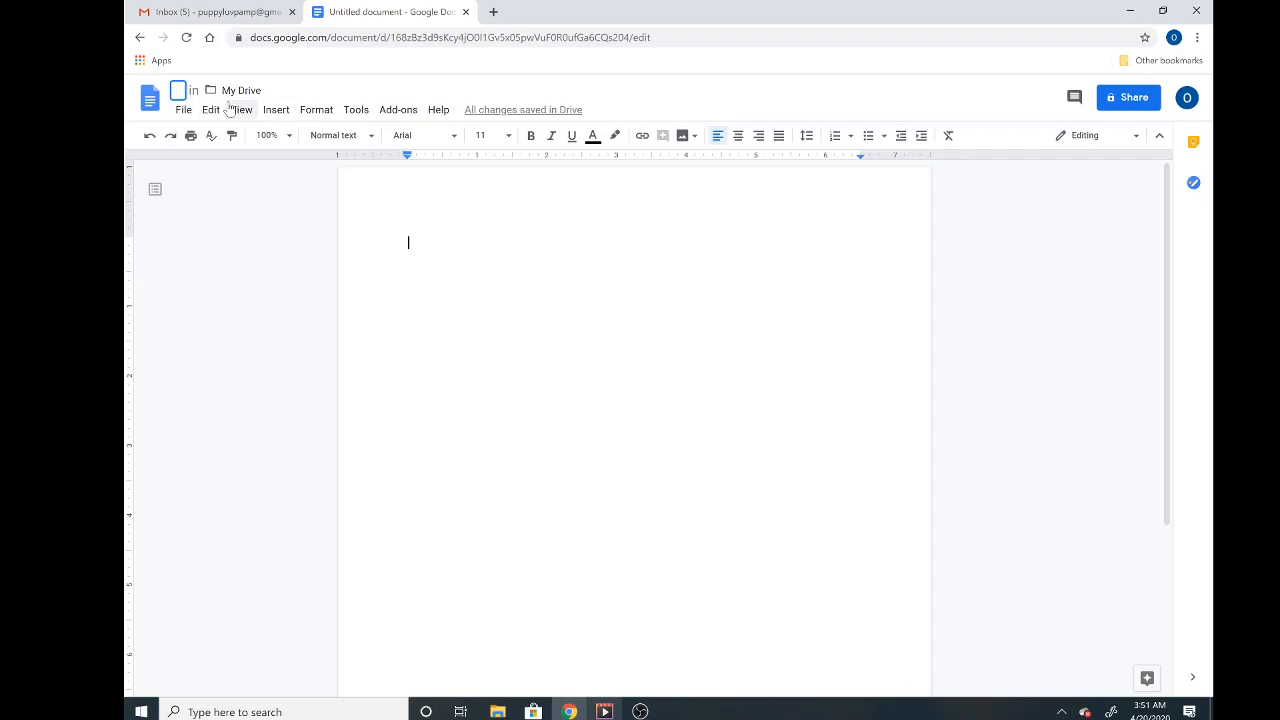
pyautogui.write('Online Ho')
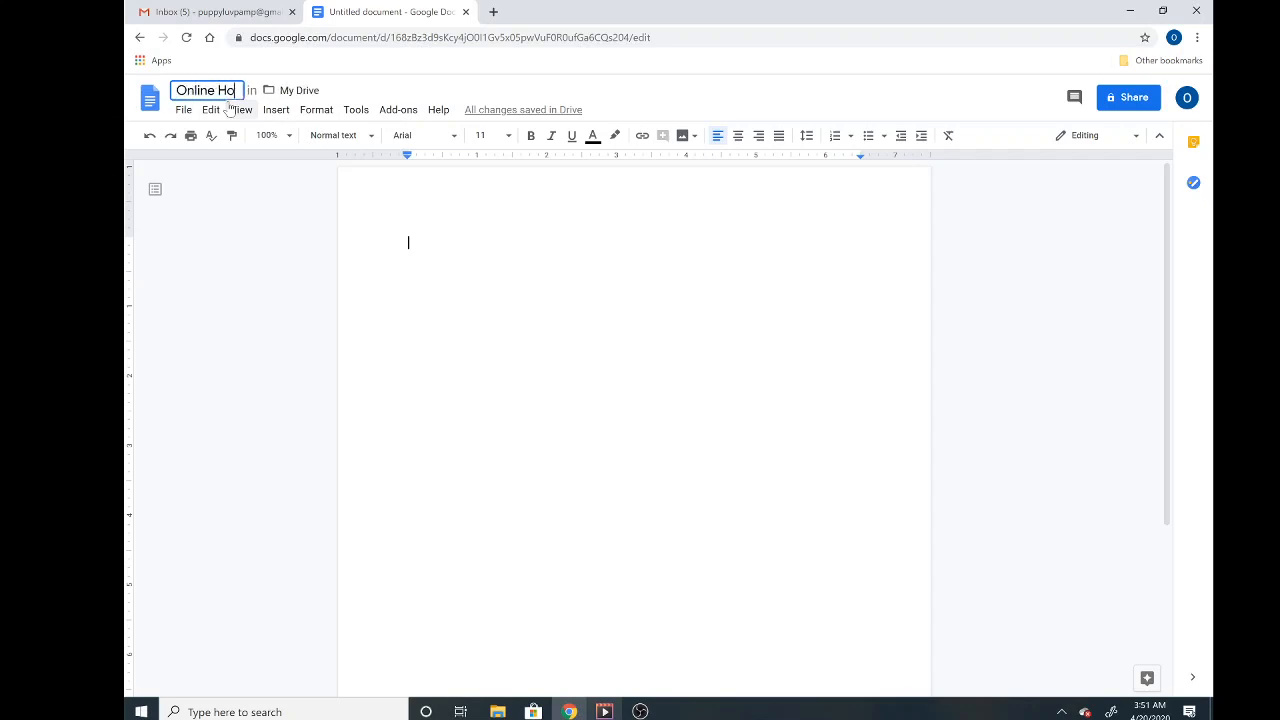
pyautogui.write('mworkd')
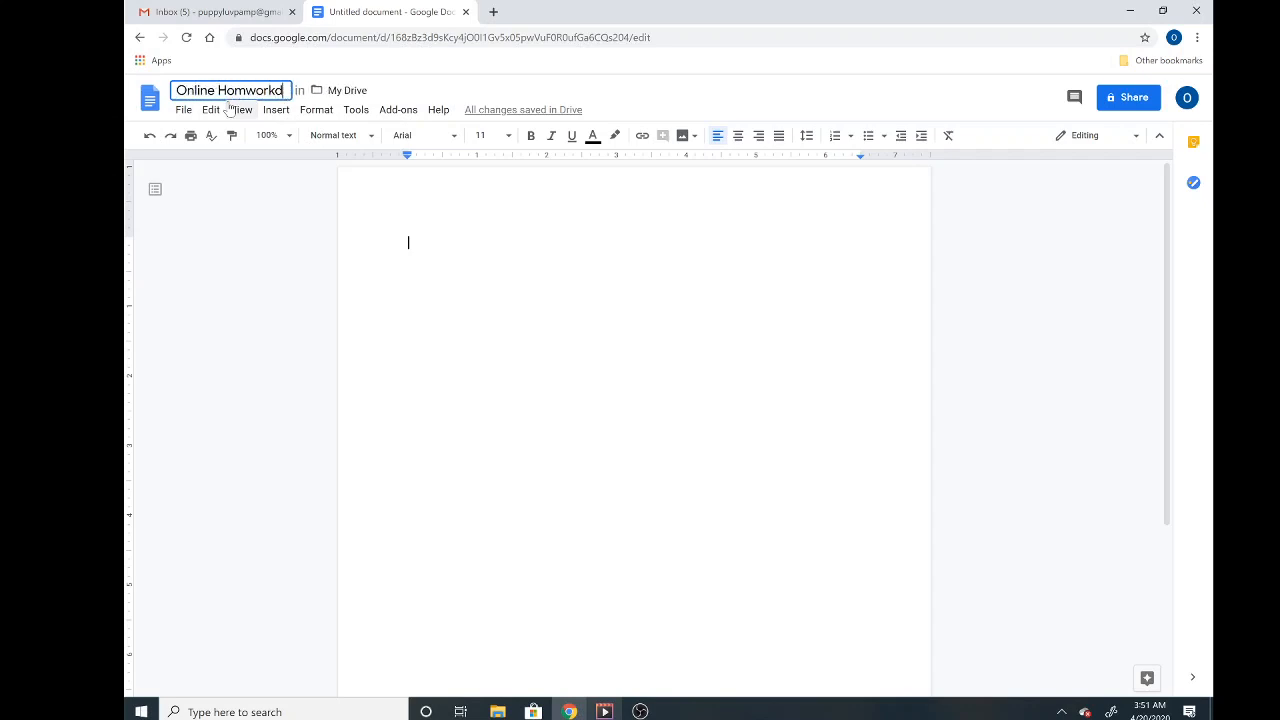
pyautogui.press('BackSpace')
pyautogui.press('BackSpace')
pyautogui.press('BackSpace')
pyautogui.press('BackSpace')
pyautogui.press('BackSpace')
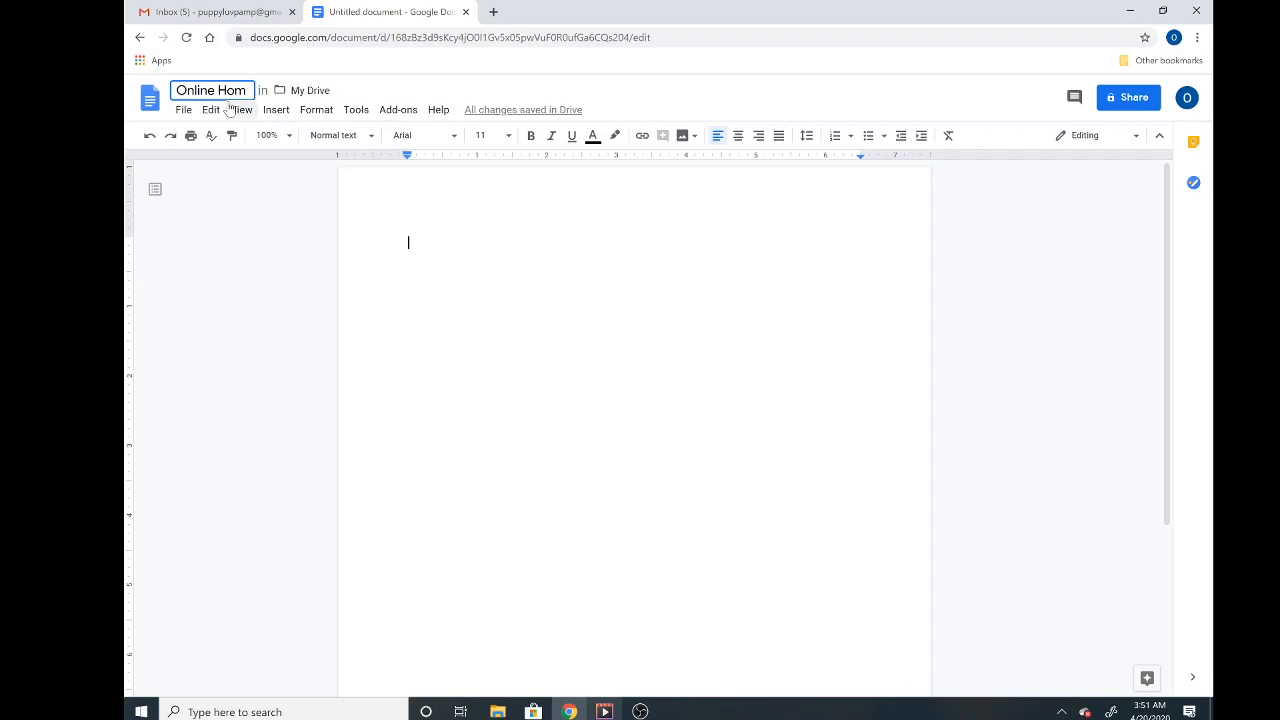
pyautogui.write('eword')
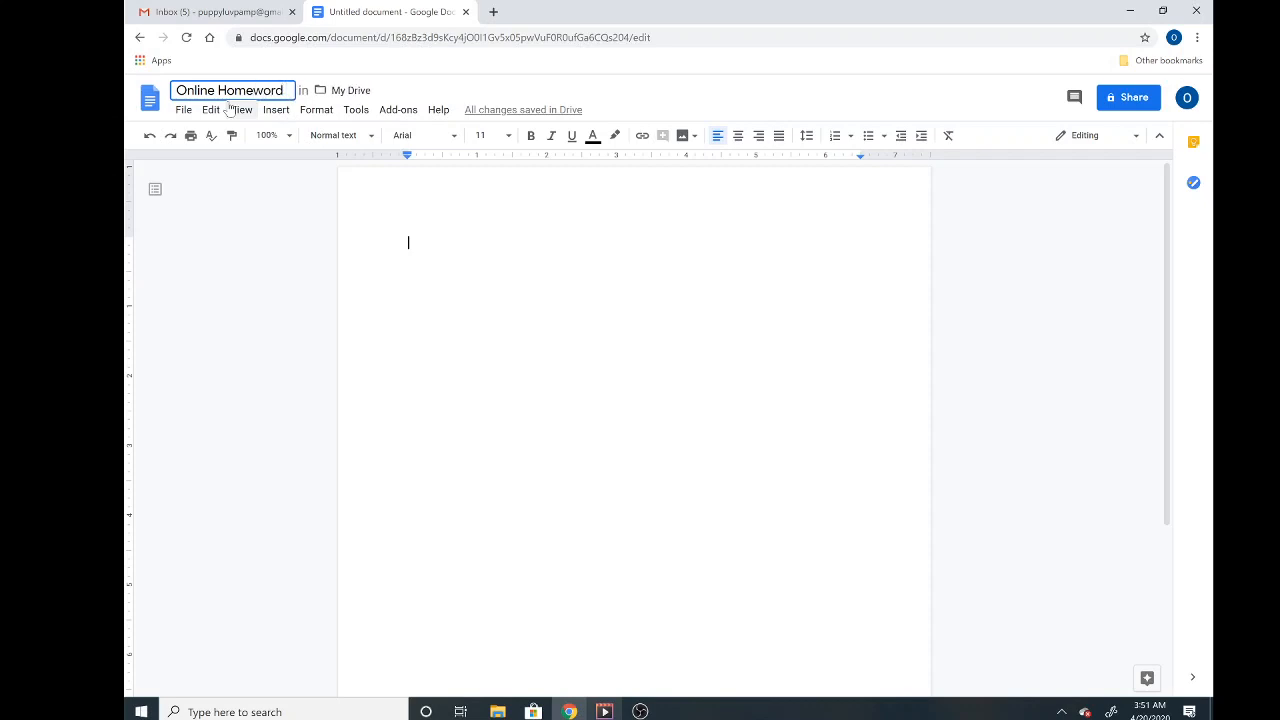
pyautogui.press('BackSpace')
pyautogui.press('BackSpace')
pyautogui.write('k #4')
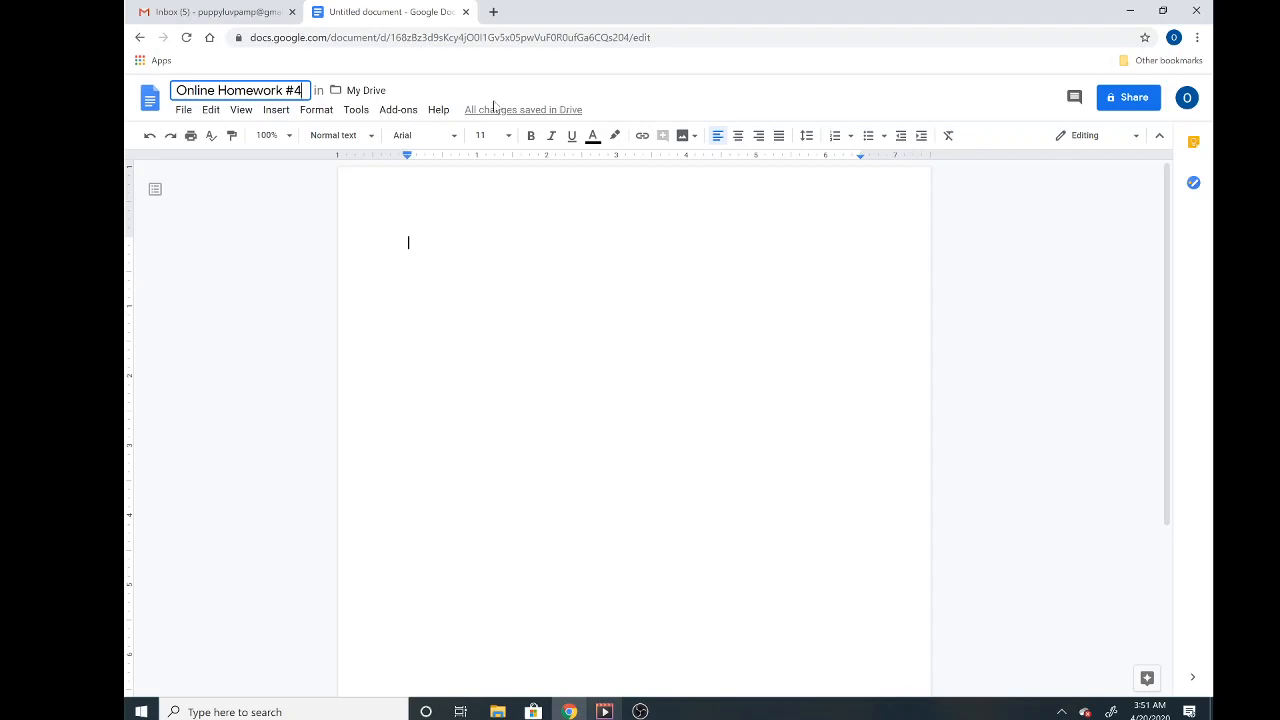
pyautogui.moveTo(503, 113)
pyautogui.write('-Jazmine')
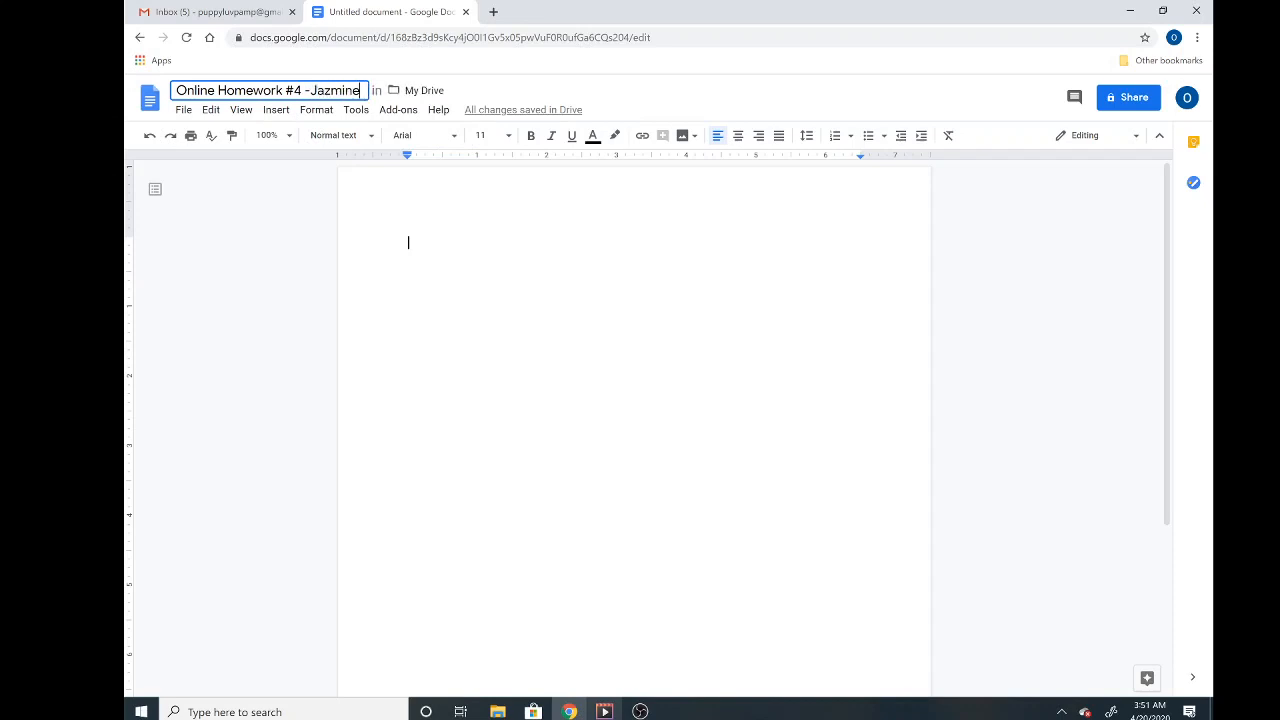
pyautogui.press('Return')
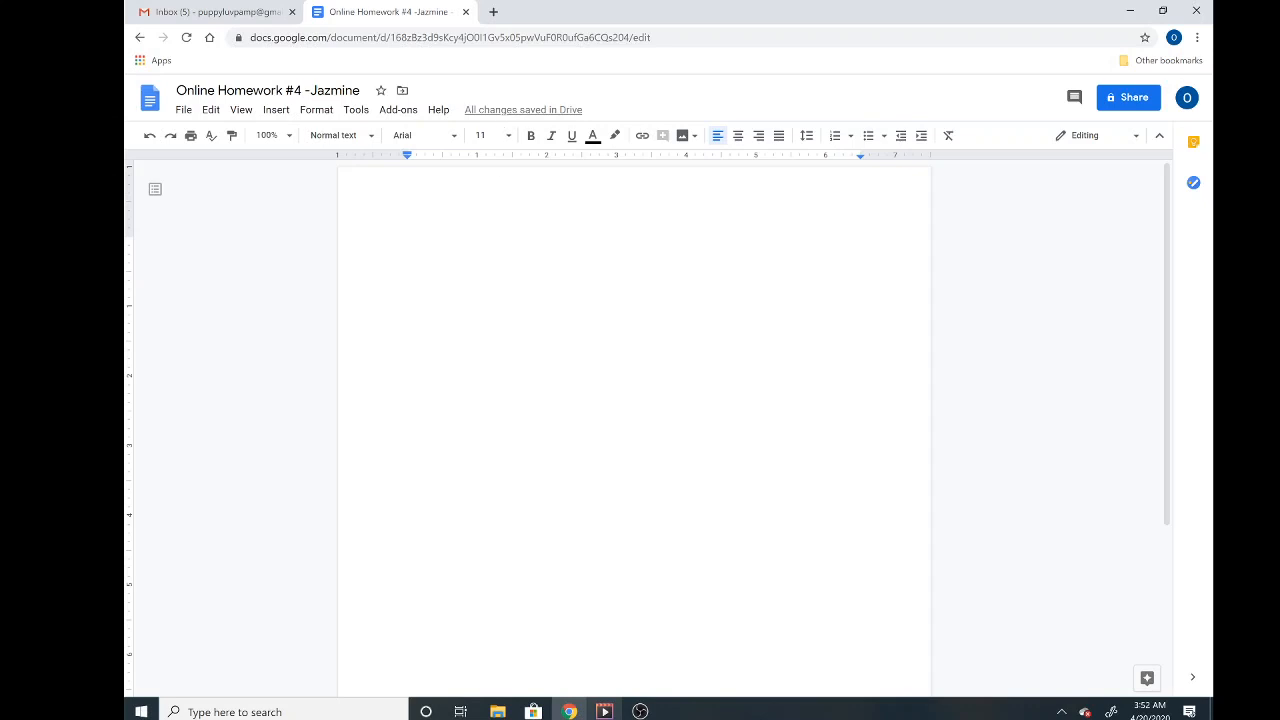
pyautogui.click(411, 241)
pyautogui.write('Jazmine')
pyautogui.press('BackSpace')
pyautogui.press('BackSpace')
pyautogui.press('BackSpace')
pyautogui.press('BackSpace')
pyautogui.press('BackSpace')
pyautogui.press('BackSpace')
pyautogui.press('BackSpace')
# - Set the text to Pacifico, size 18, centred on the page
pyautogui.click(454, 137)
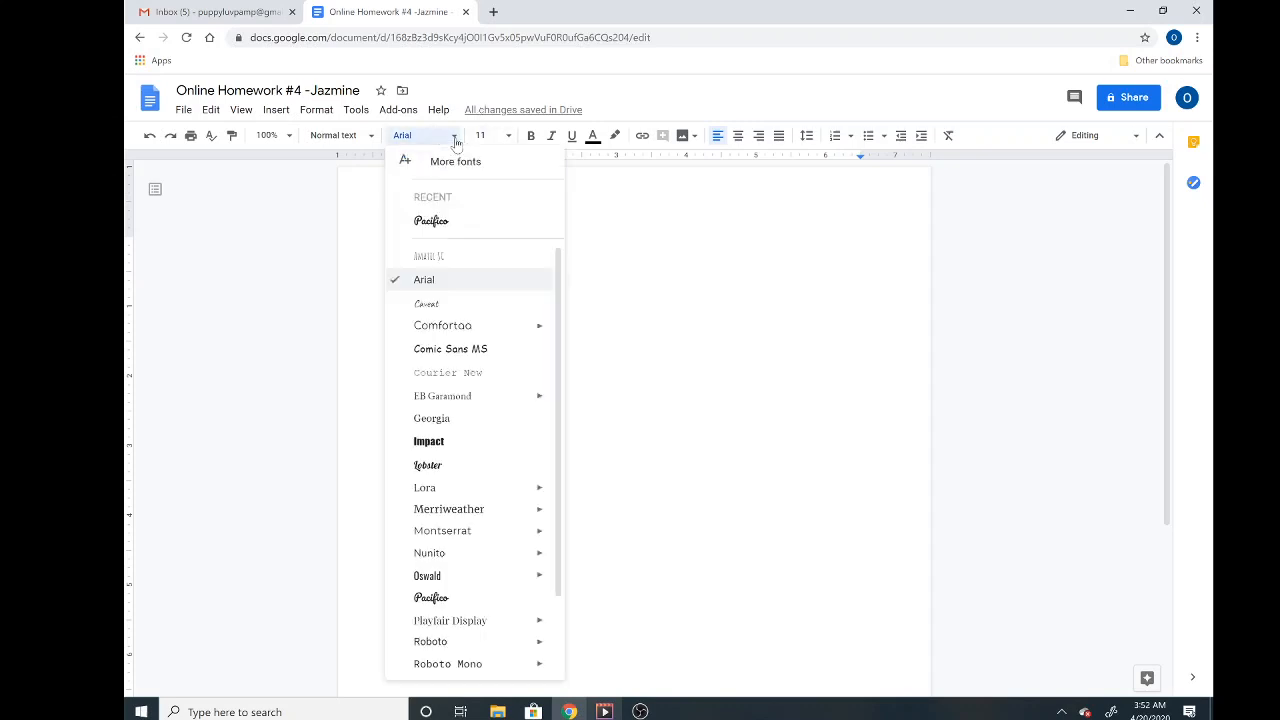
pyautogui.click(434, 220)
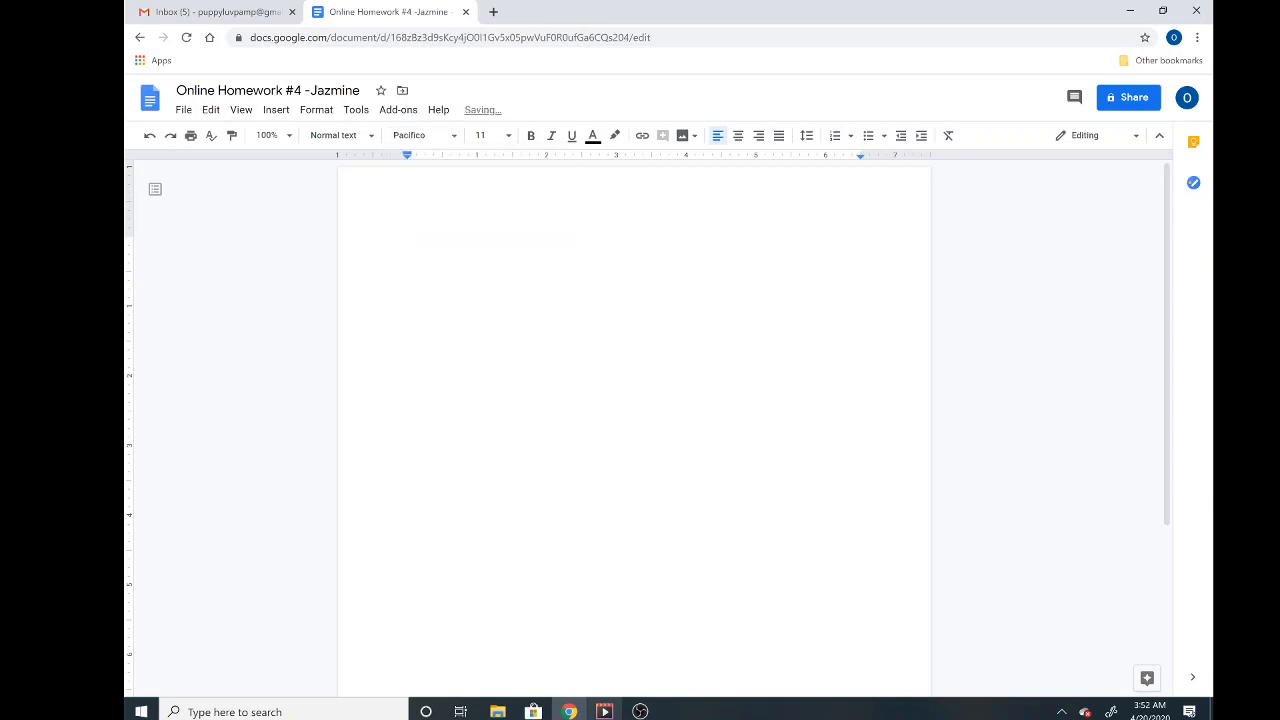
pyautogui.click(449, 137)
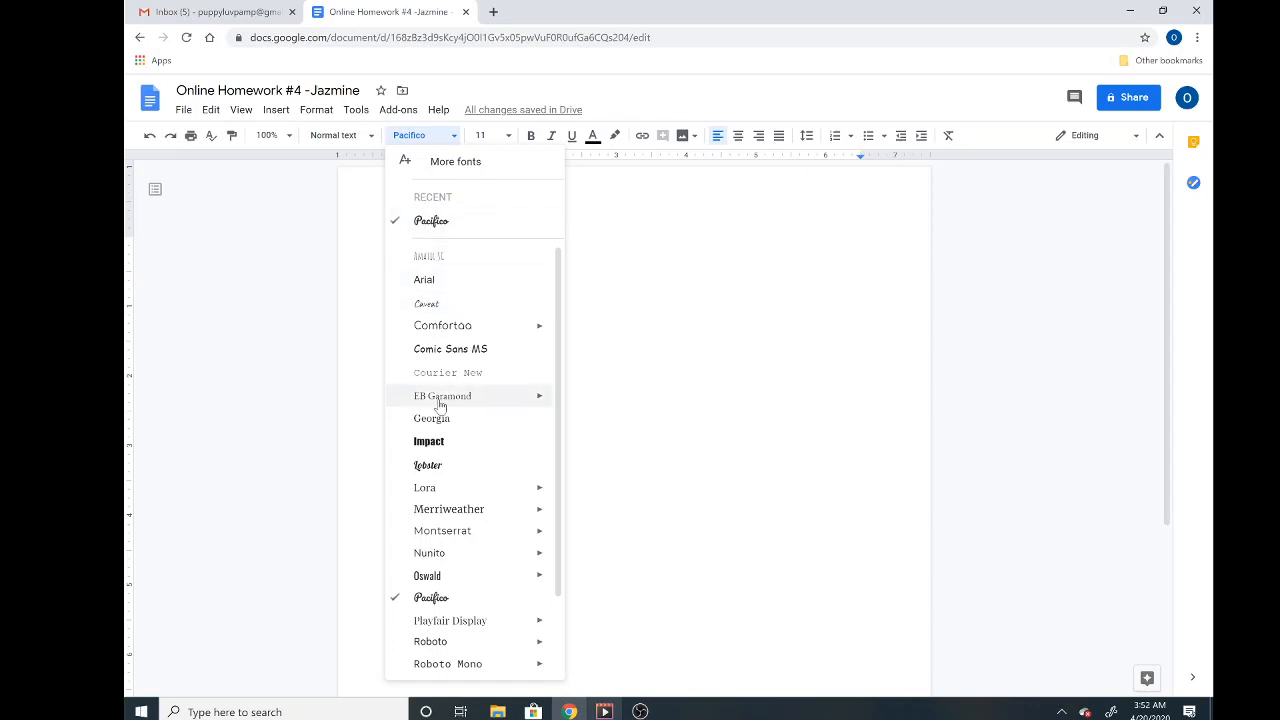
pyautogui.click(430, 598)
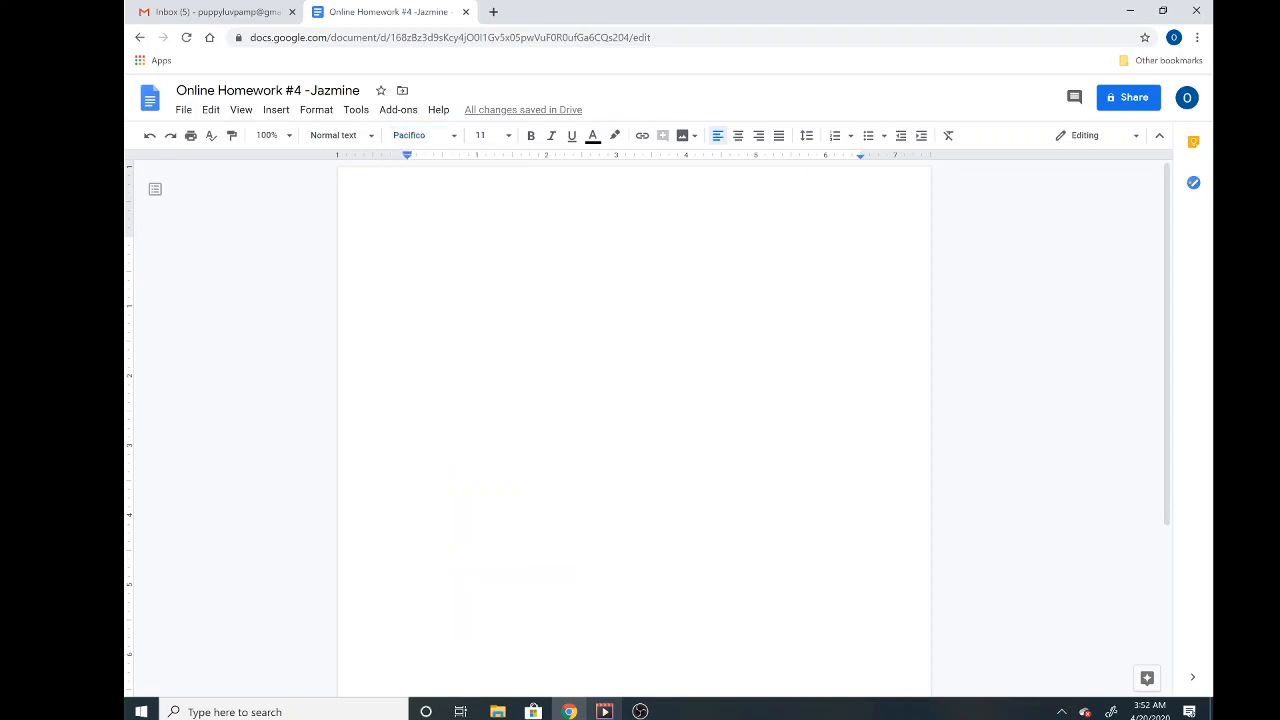
pyautogui.click(509, 137)
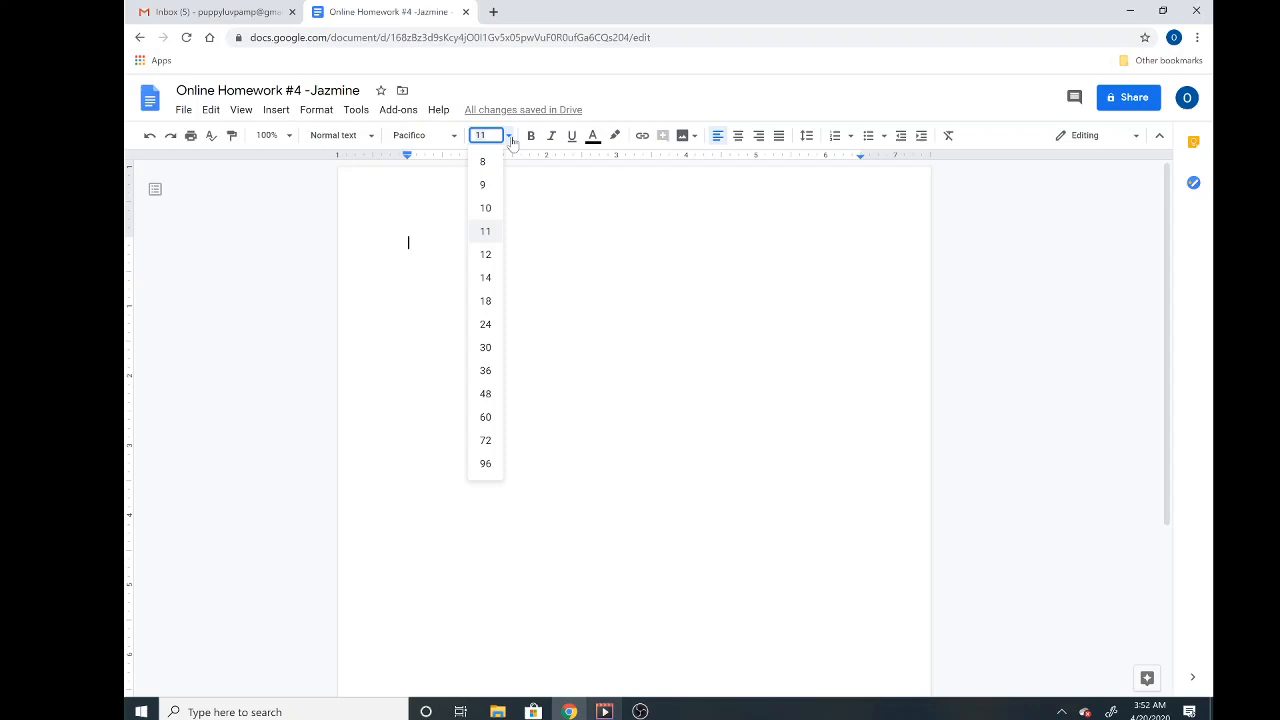
pyautogui.click(487, 301)
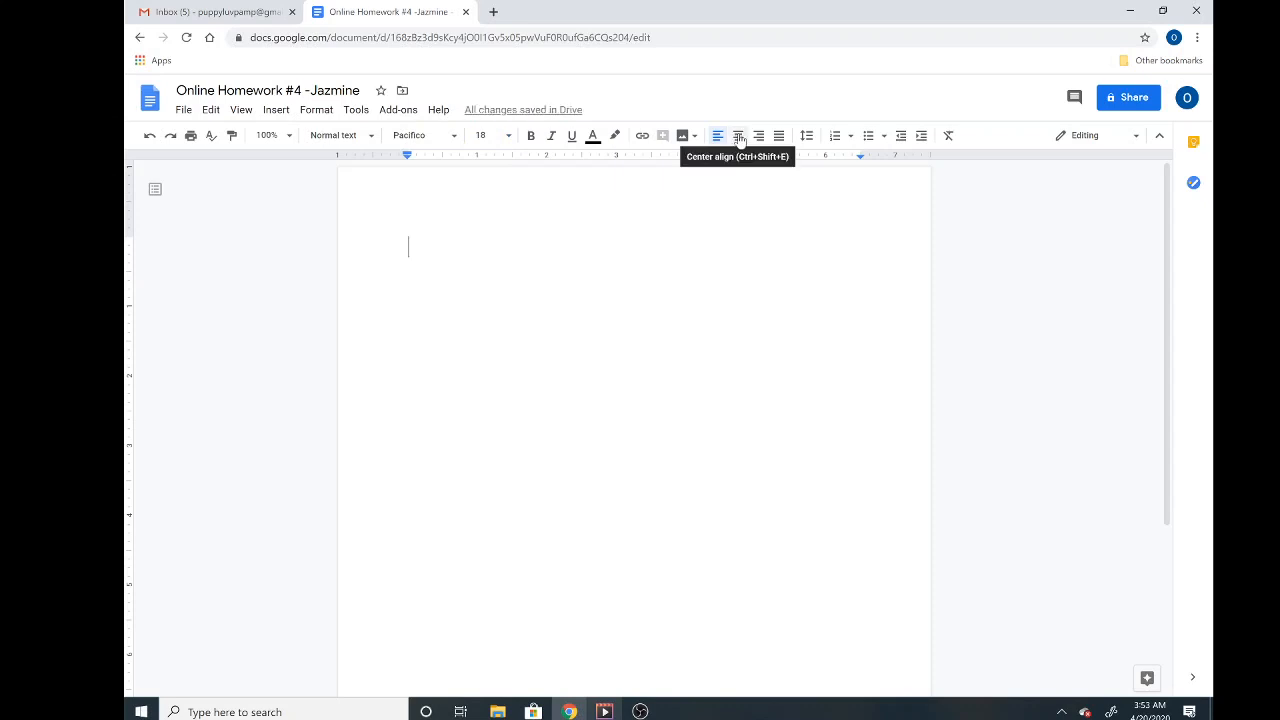
pyautogui.click(740, 140)
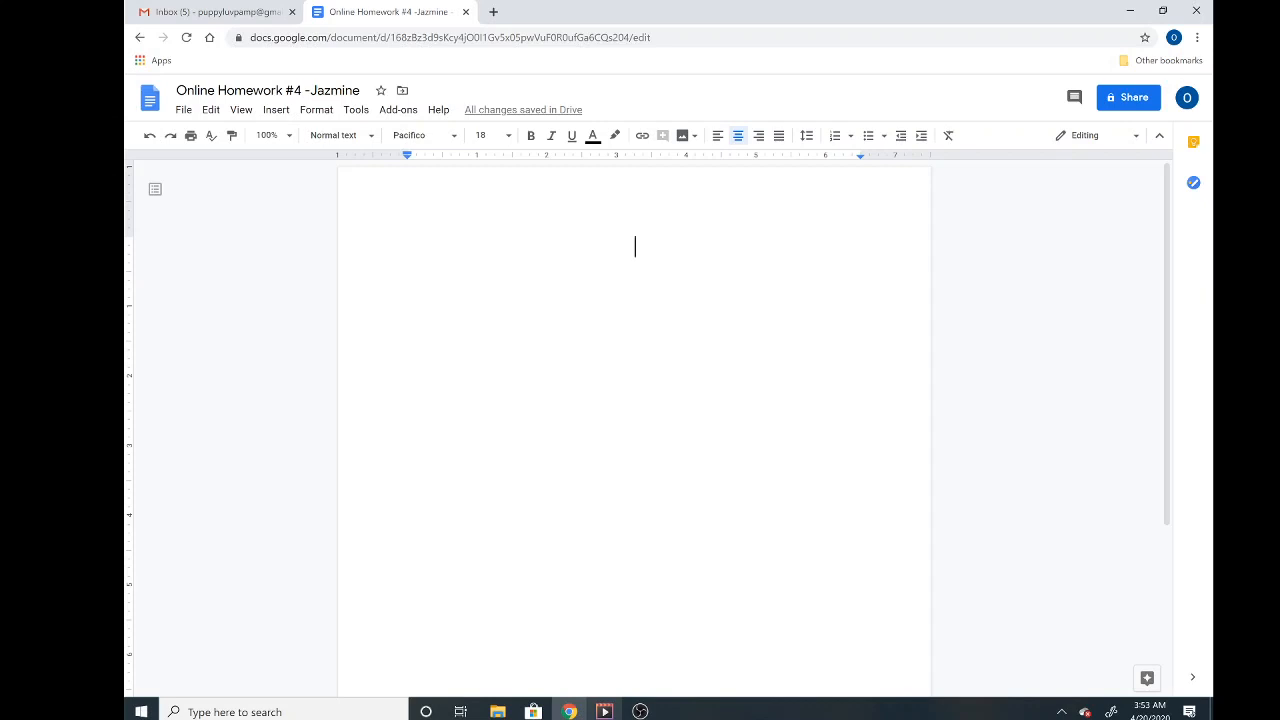
# - Type 'Why did you decide to take this course?…' ending 'encourage you to take this course?'
pyautogui.write('Why did ')
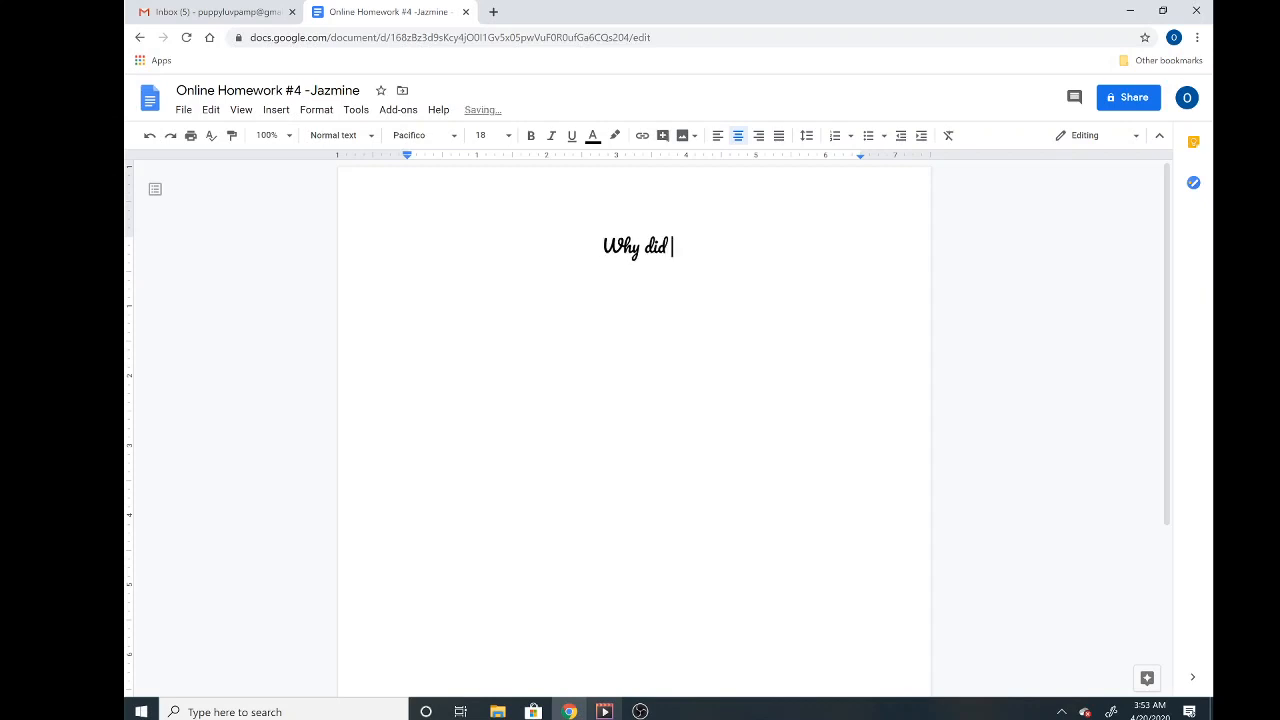
pyautogui.write('you decide to ')
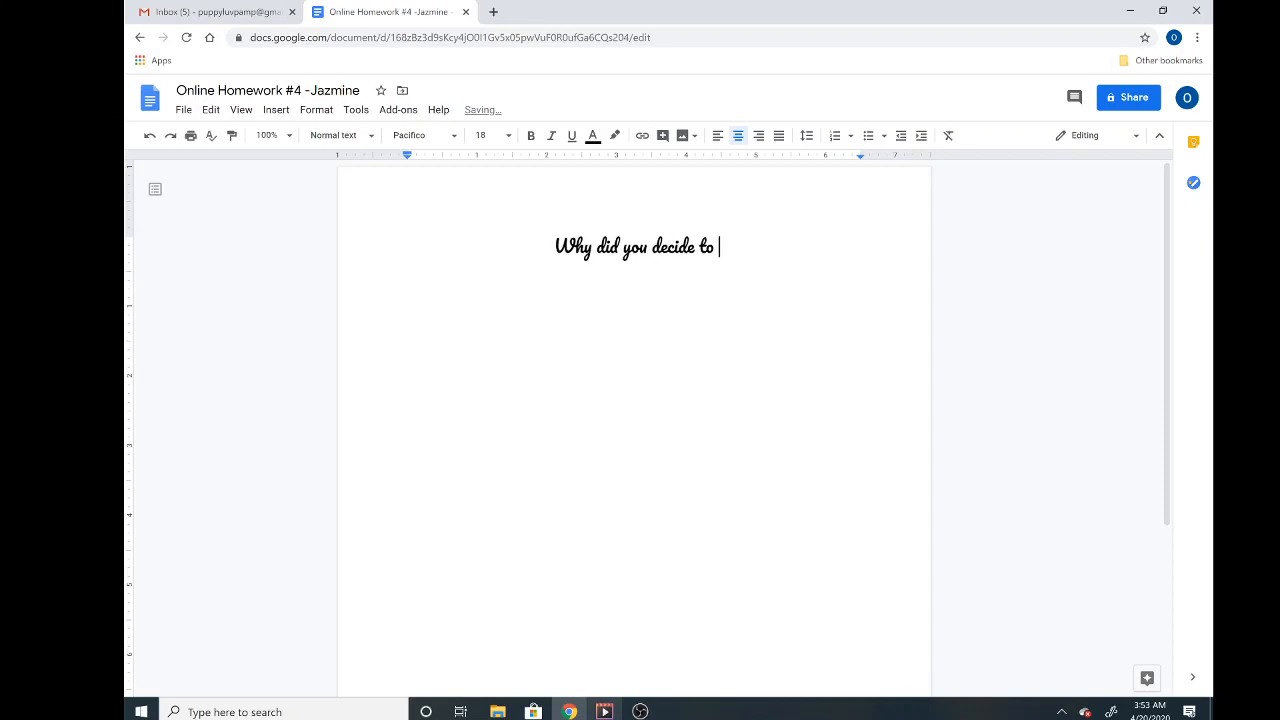
pyautogui.write('take this co')
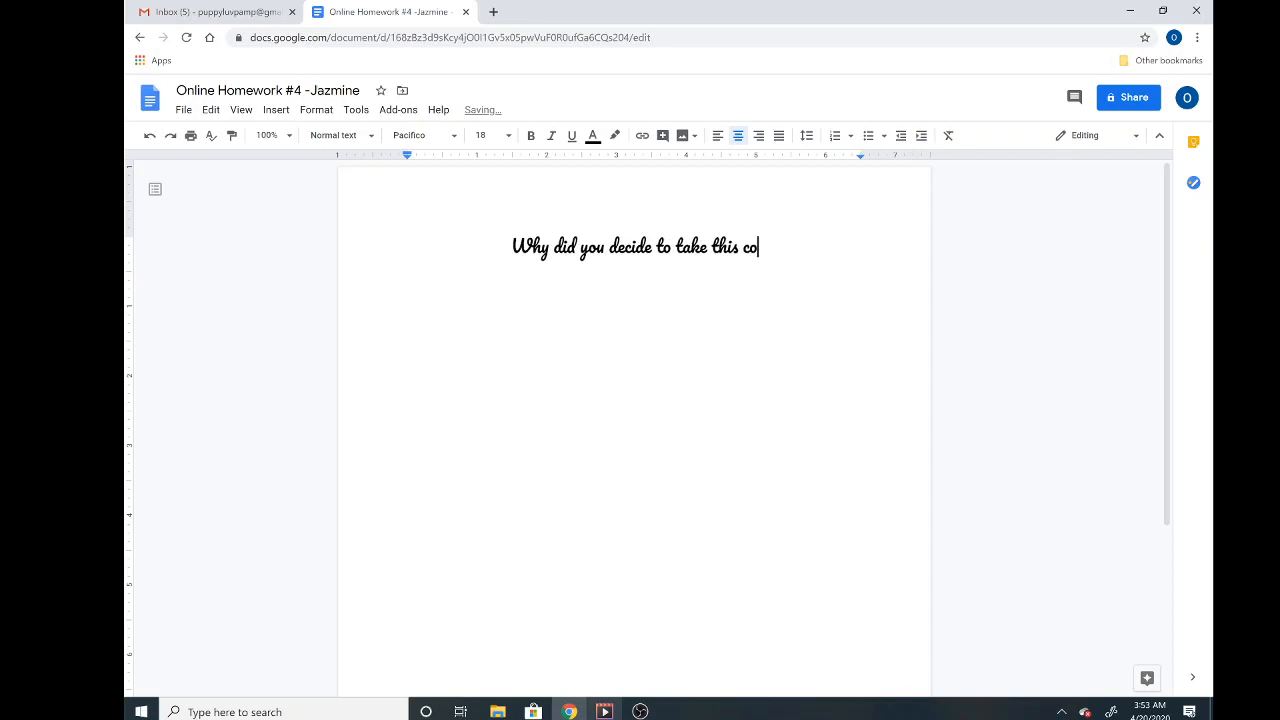
pyautogui.write('urse? W')
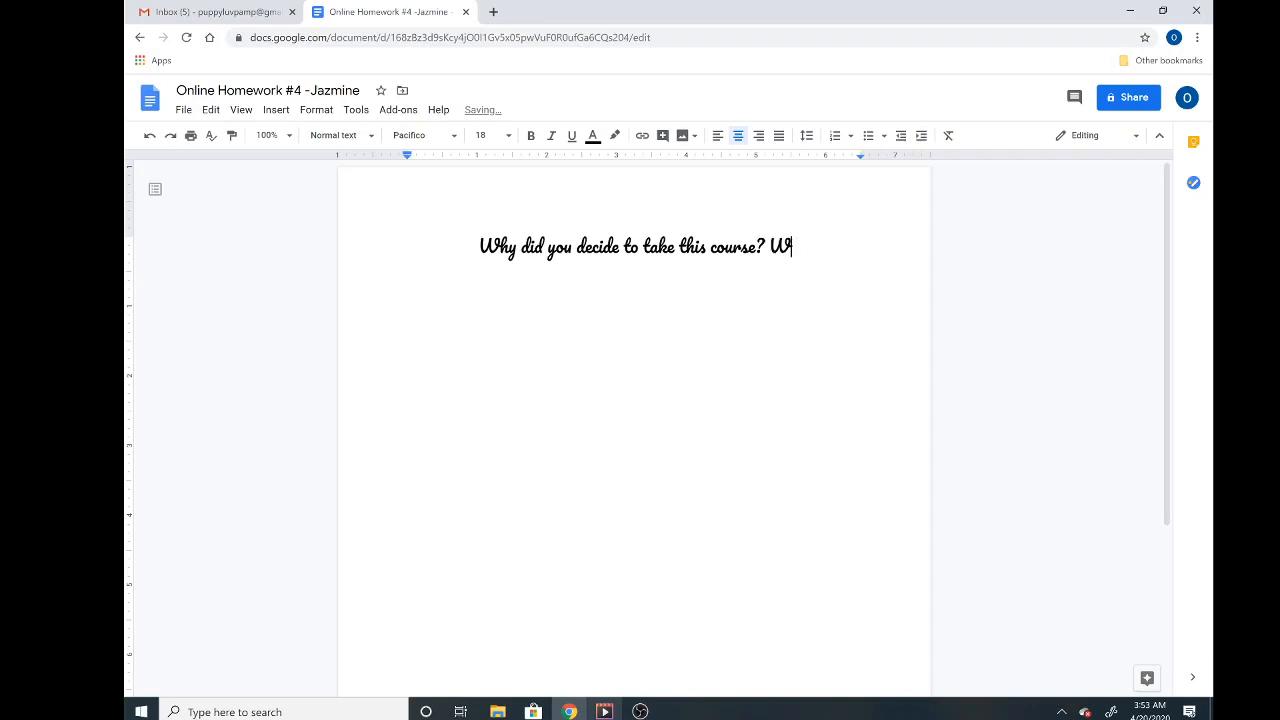
pyautogui.write('as there ')
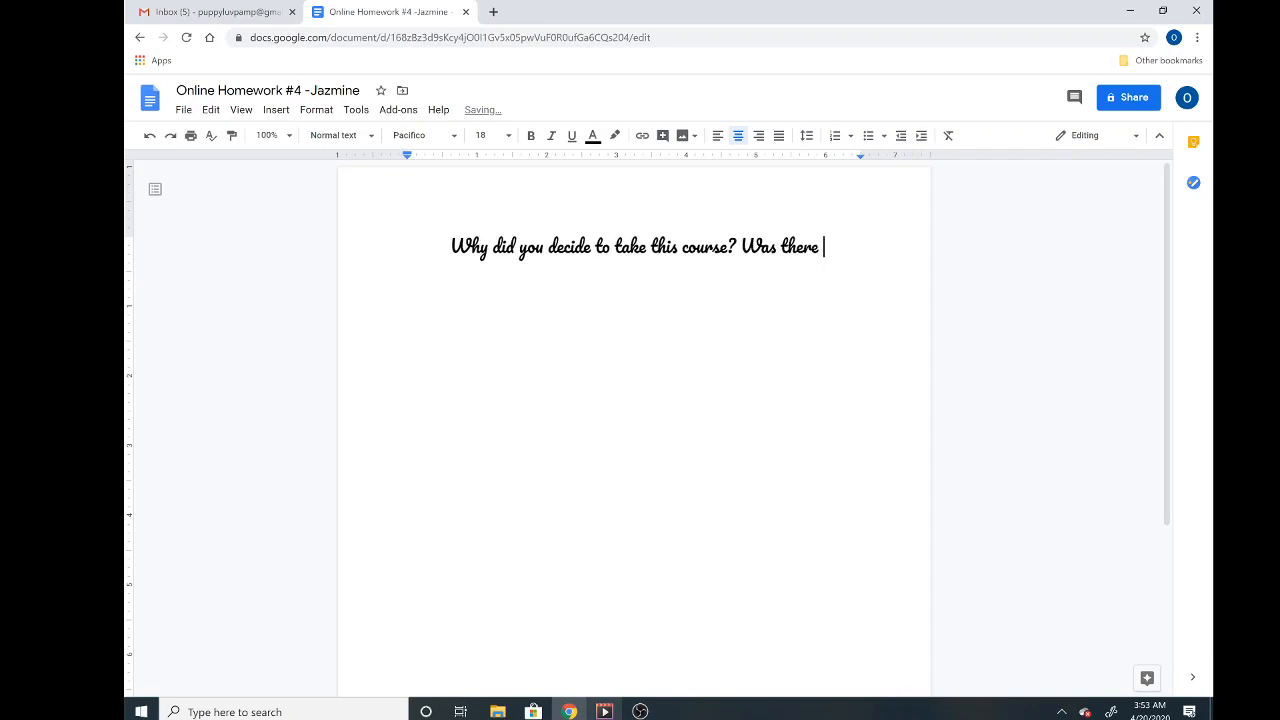
pyautogui.write('a specific')
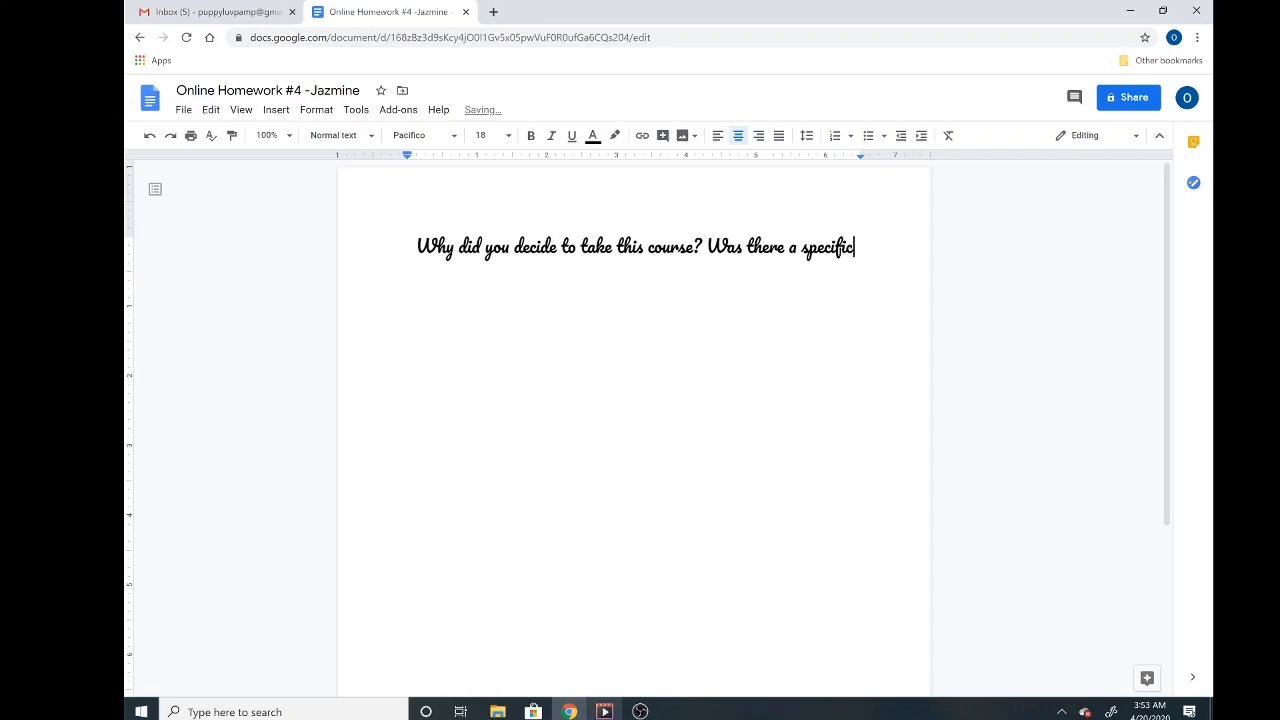
pyautogui.write(' event in your l')
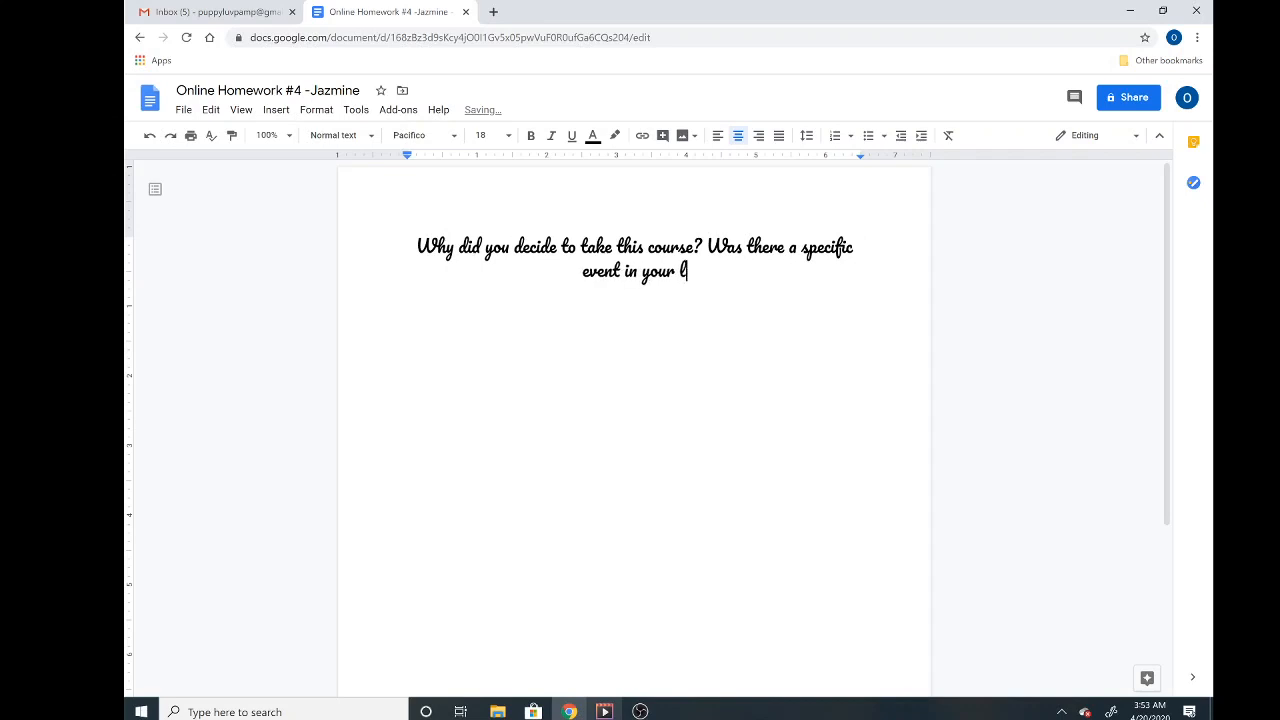
pyautogui.write('ife that')
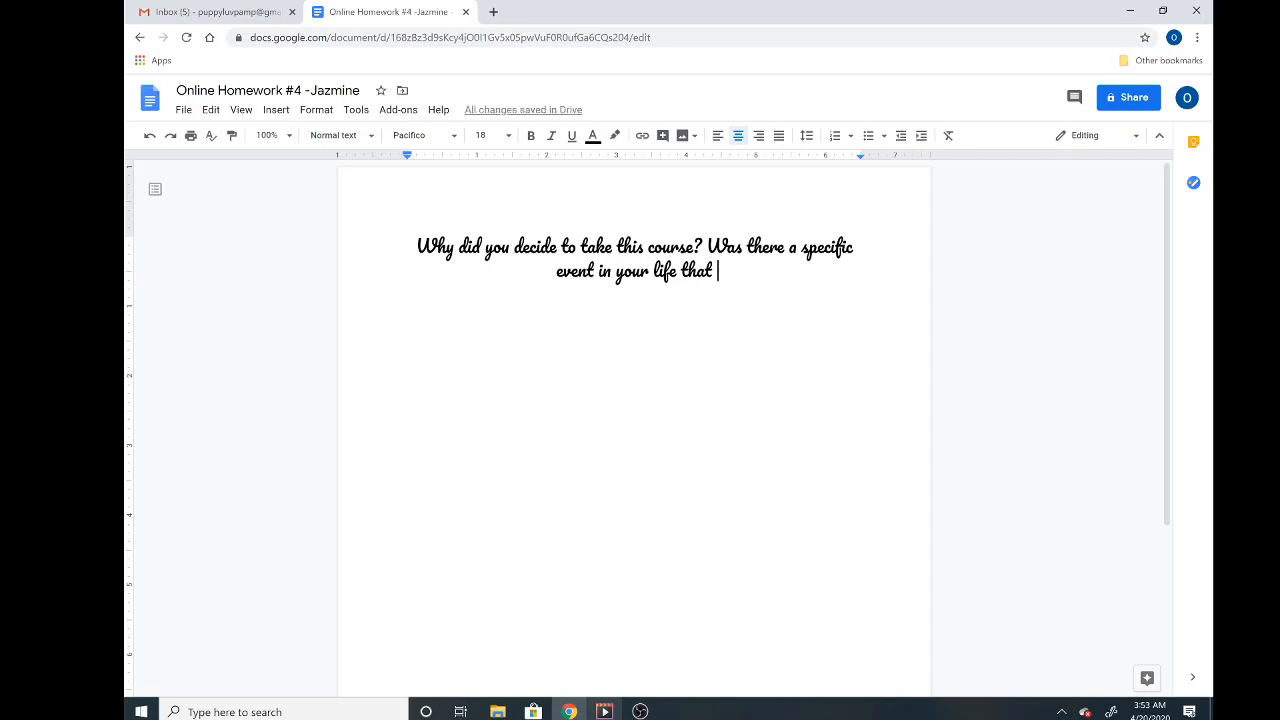
pyautogui.press('BackSpace')
pyautogui.press('BackSpace')
pyautogui.press('BackSpace')
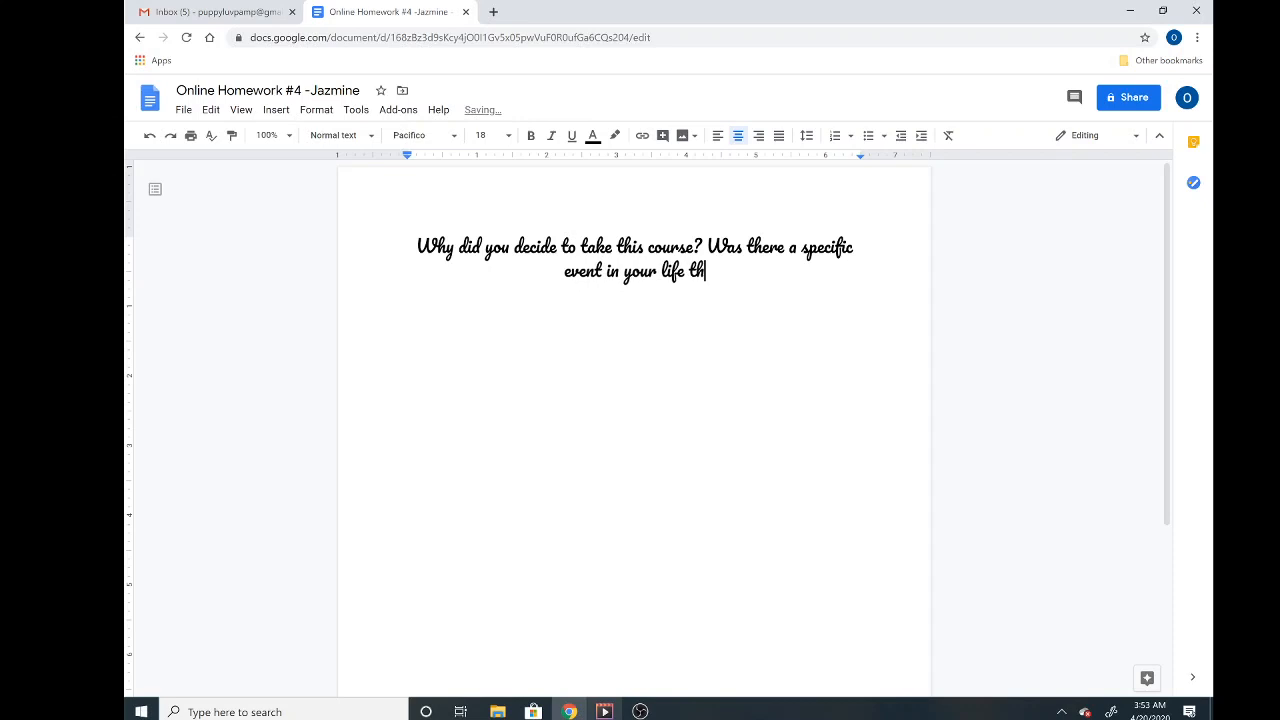
pyautogui.press('BackSpace')
pyautogui.press('BackSpace')
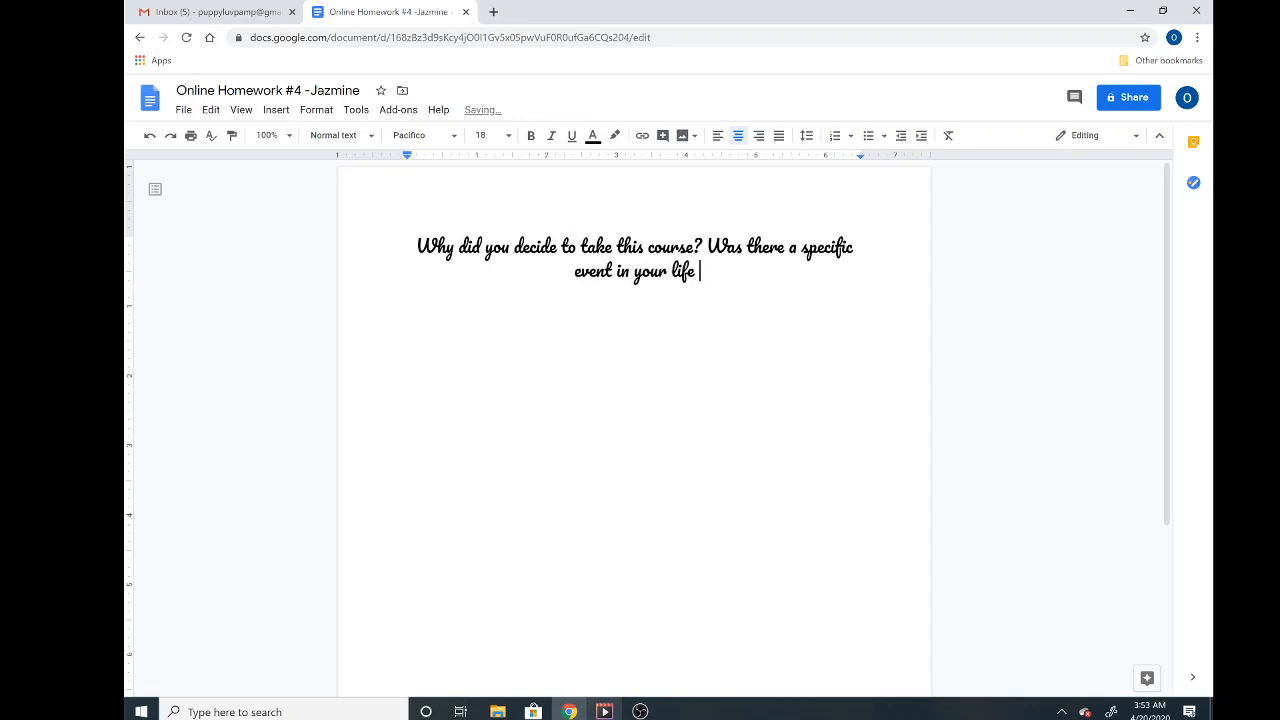
pyautogui.write('encours')
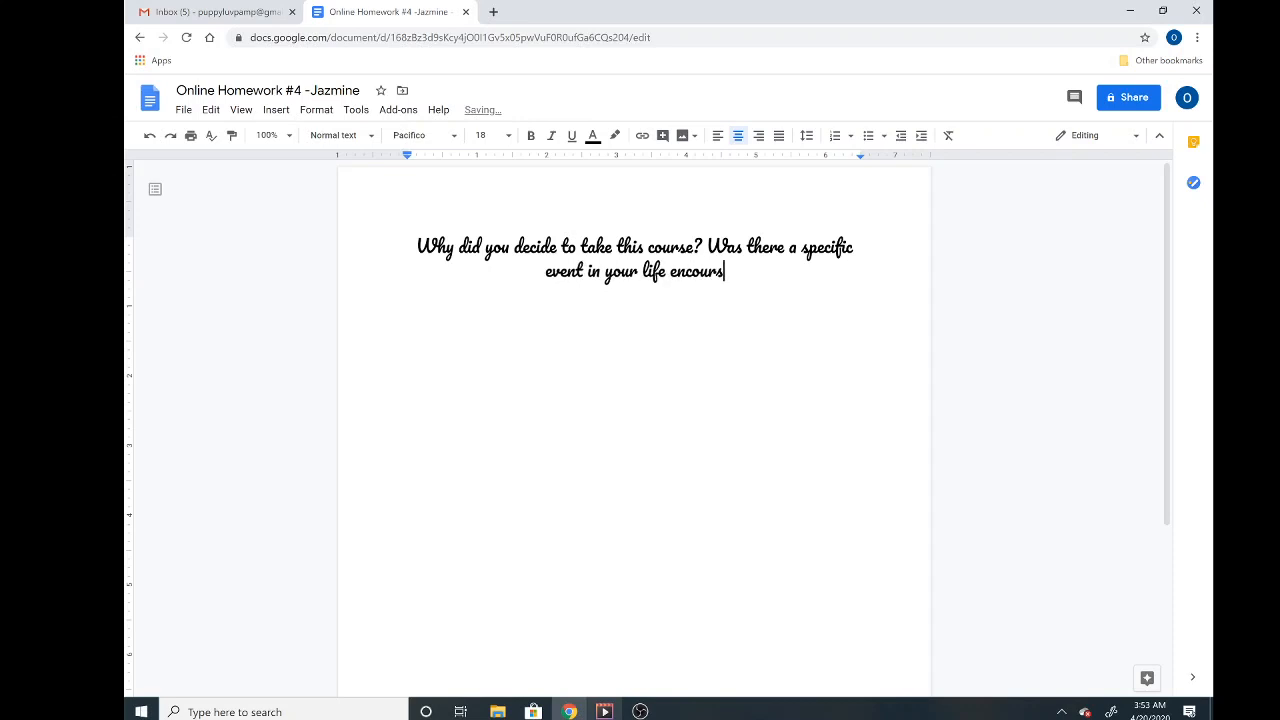
pyautogui.press('BackSpace')
pyautogui.write('age this')
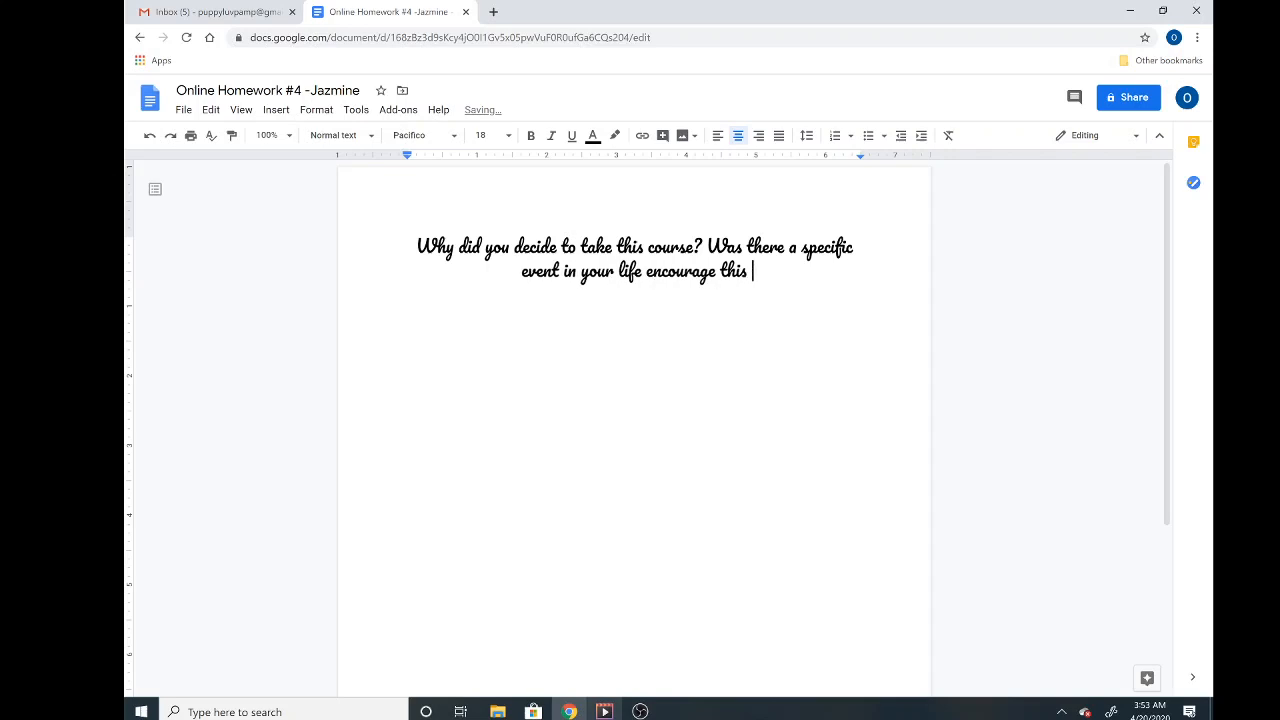
pyautogui.press('BackSpace')
pyautogui.press('BackSpace')
pyautogui.press('BackSpace')
pyautogui.press('BackSpace')
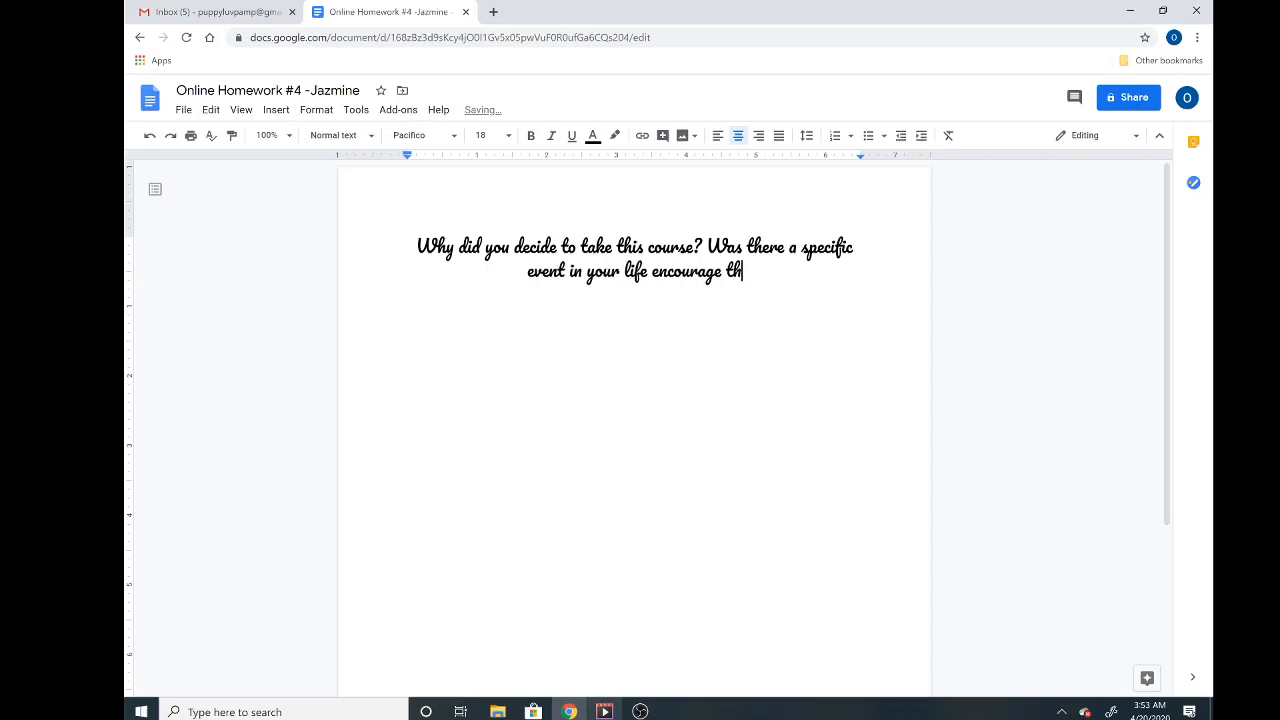
pyautogui.write('your in')
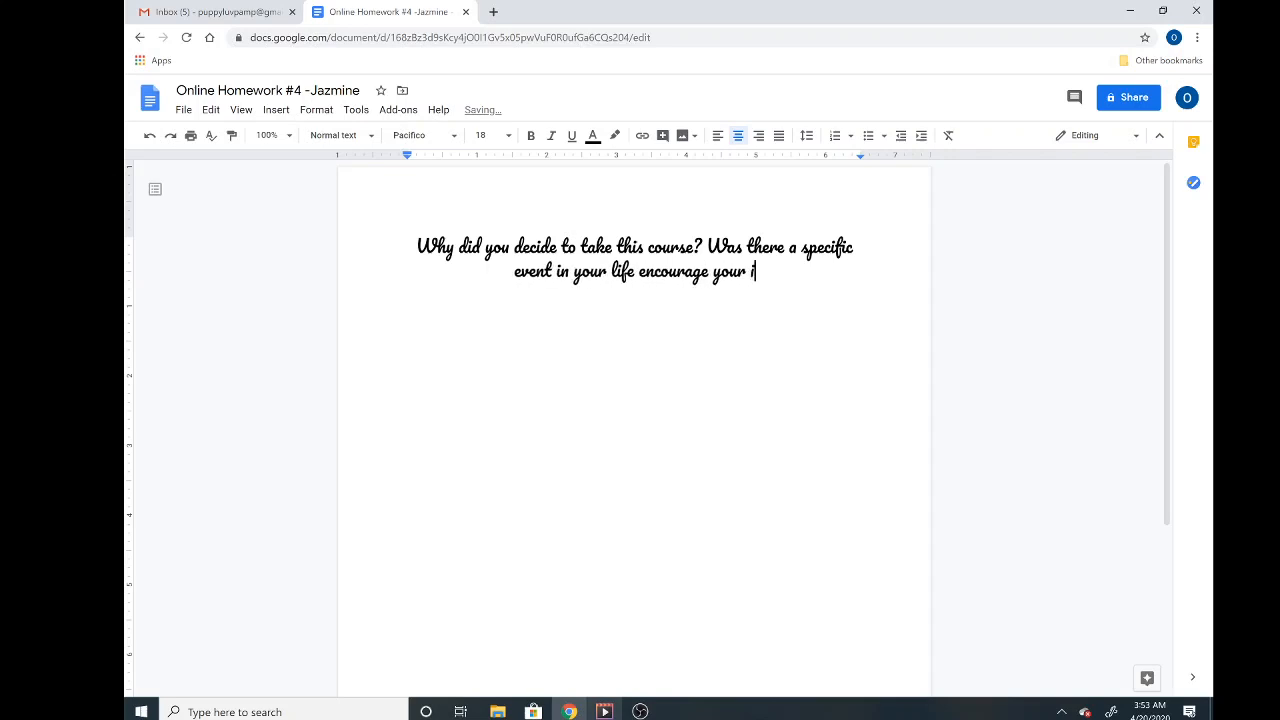
pyautogui.press('BackSpace')
pyautogui.press('BackSpace')
pyautogui.press('BackSpace')
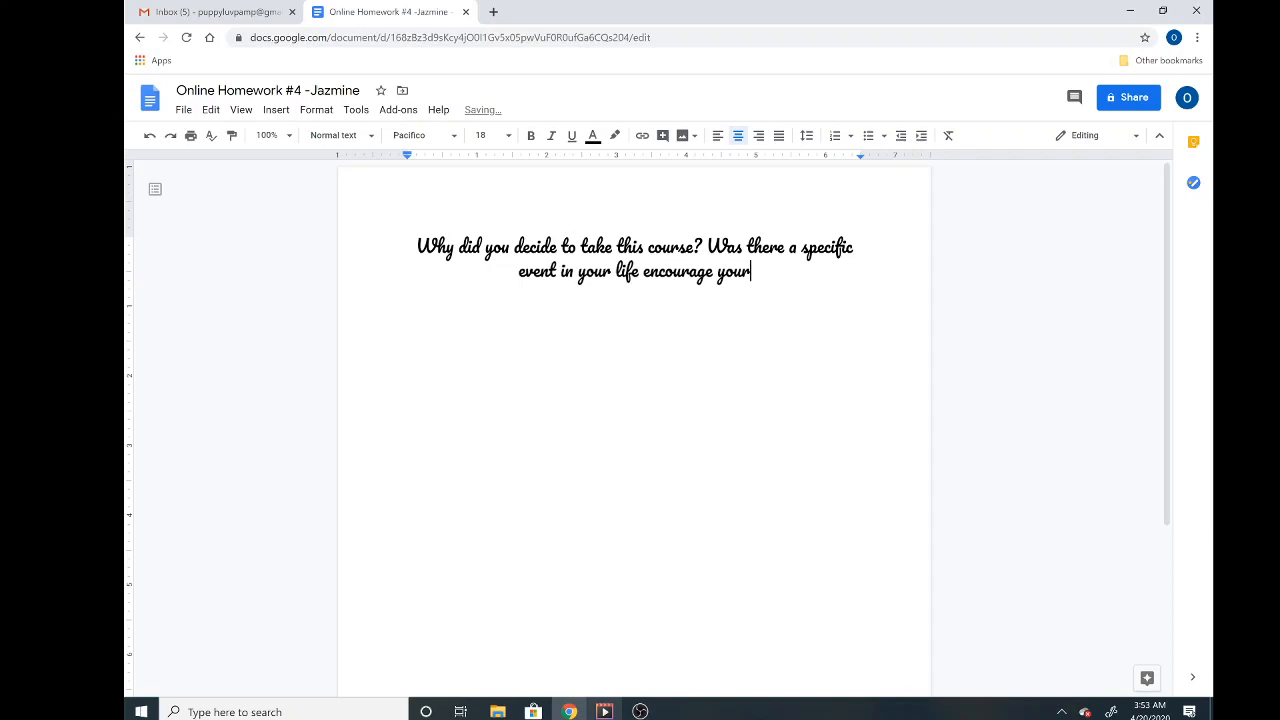
pyautogui.press('BackSpace')
pyautogui.press('BackSpace')
pyautogui.press('BackSpace')
pyautogui.press('BackSpace')
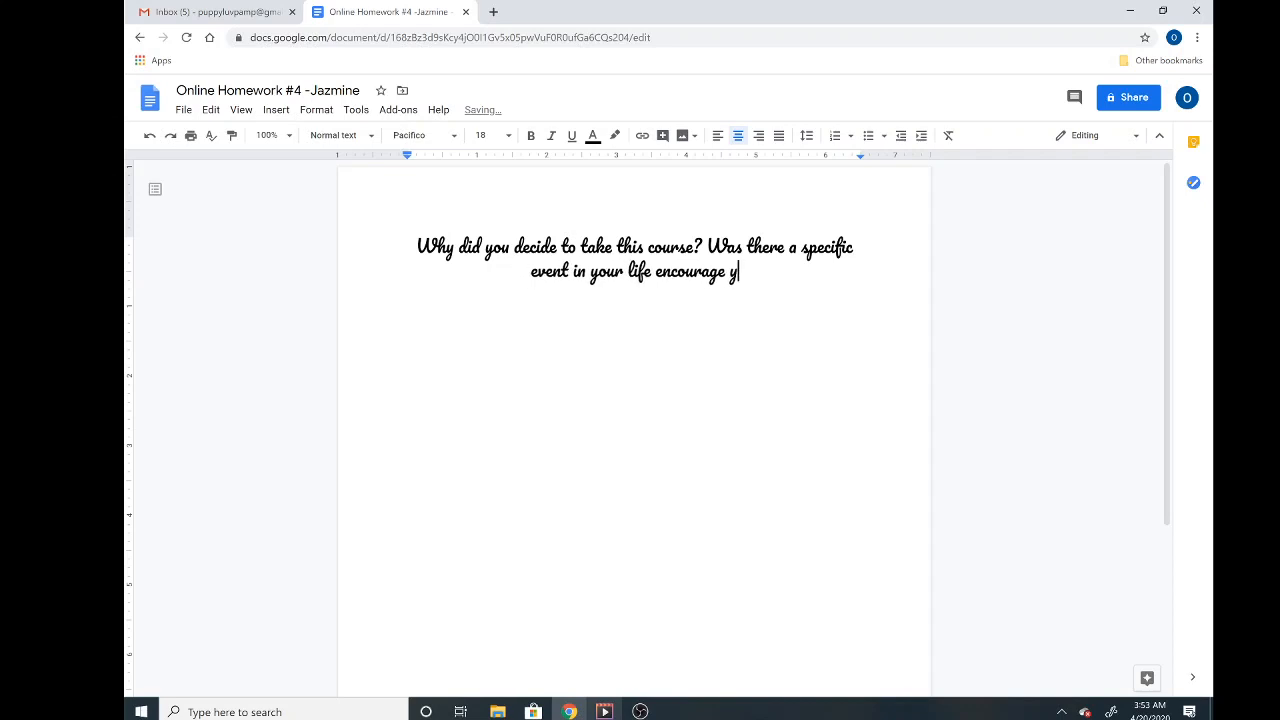
pyautogui.write('yo')
pyautogui.write('o be')
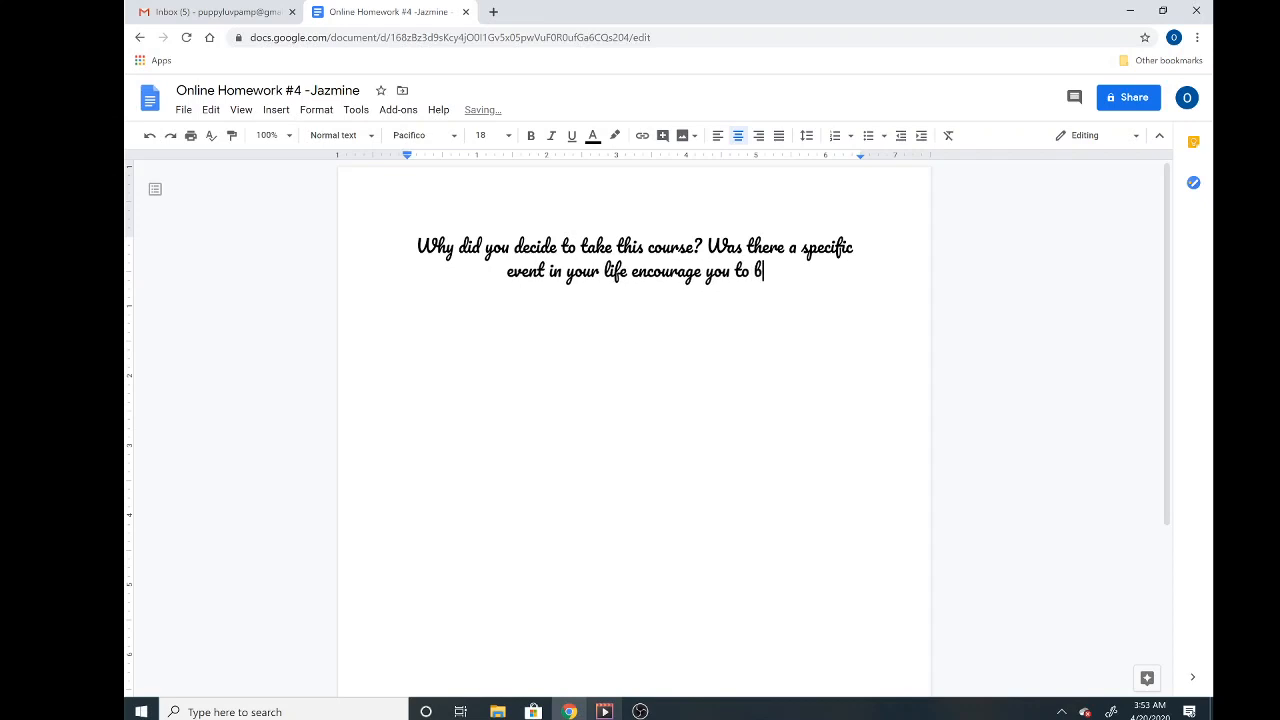
pyautogui.press('BackSpace')
pyautogui.press('BackSpace')
pyautogui.write('take this')
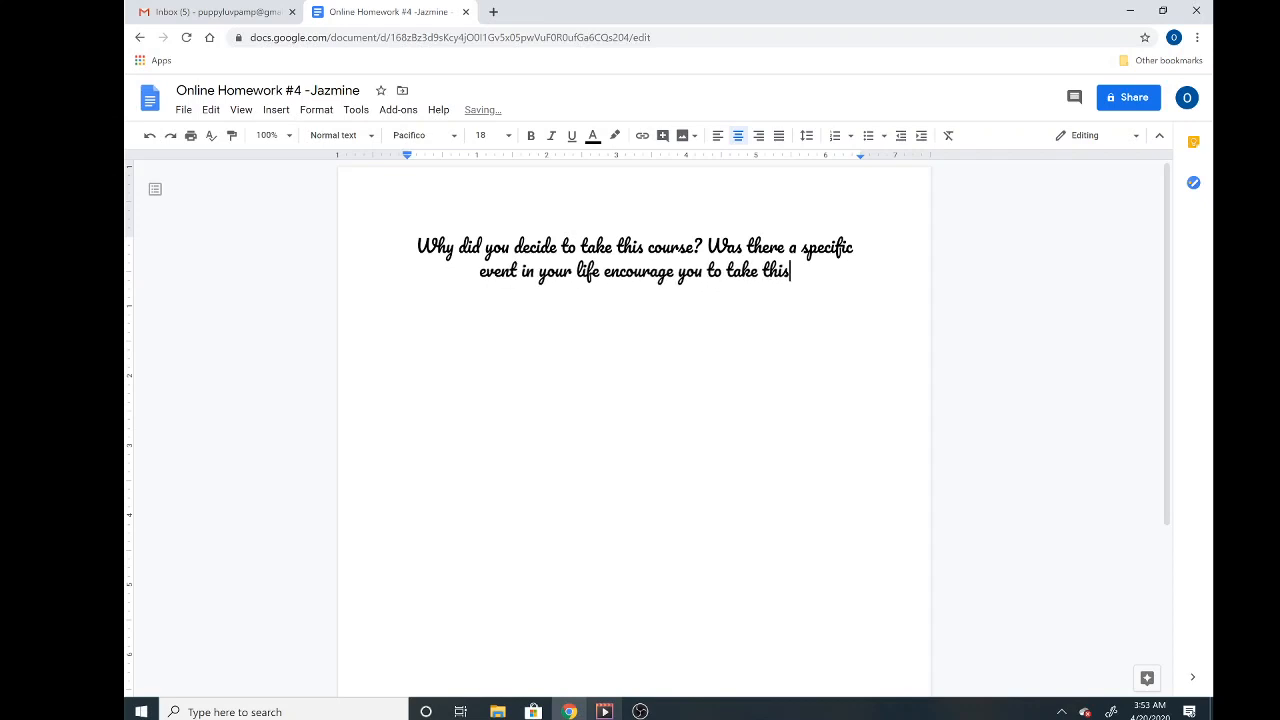
pyautogui.write(' course?')
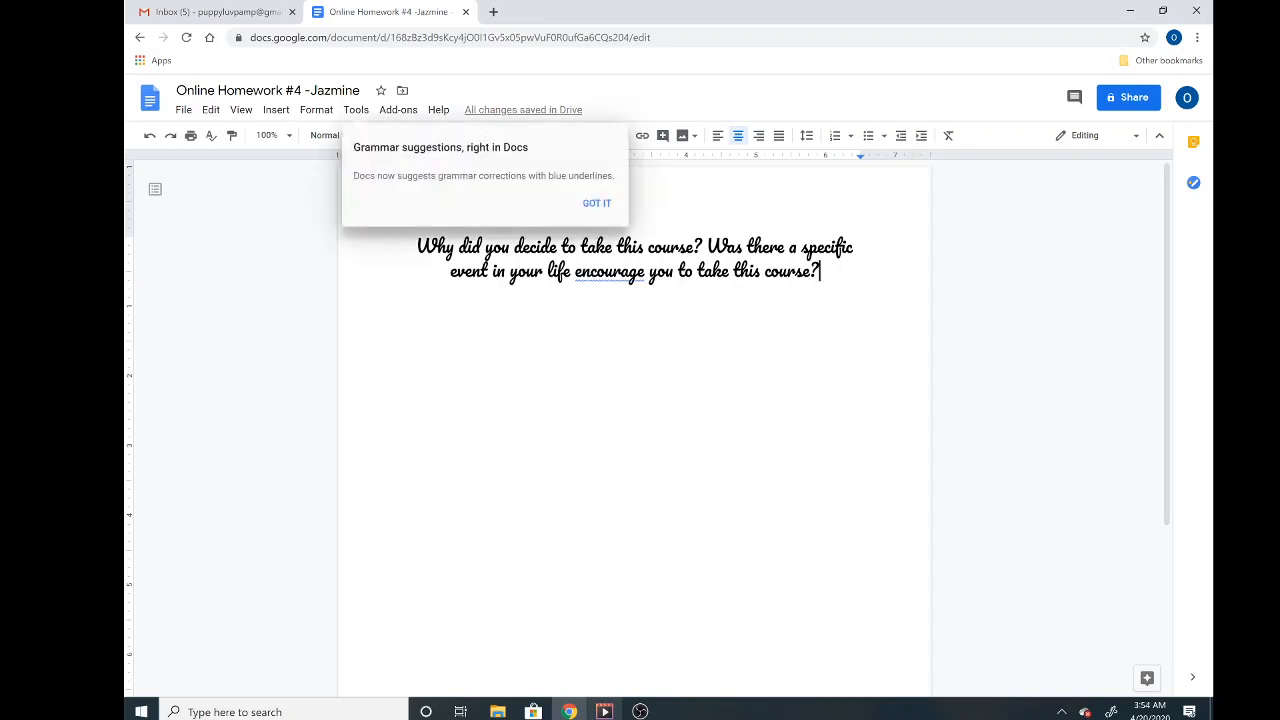
# - Dismiss the grammar notice and delete letters to misspell 'course' and 'there'
pyautogui.click(597, 204)
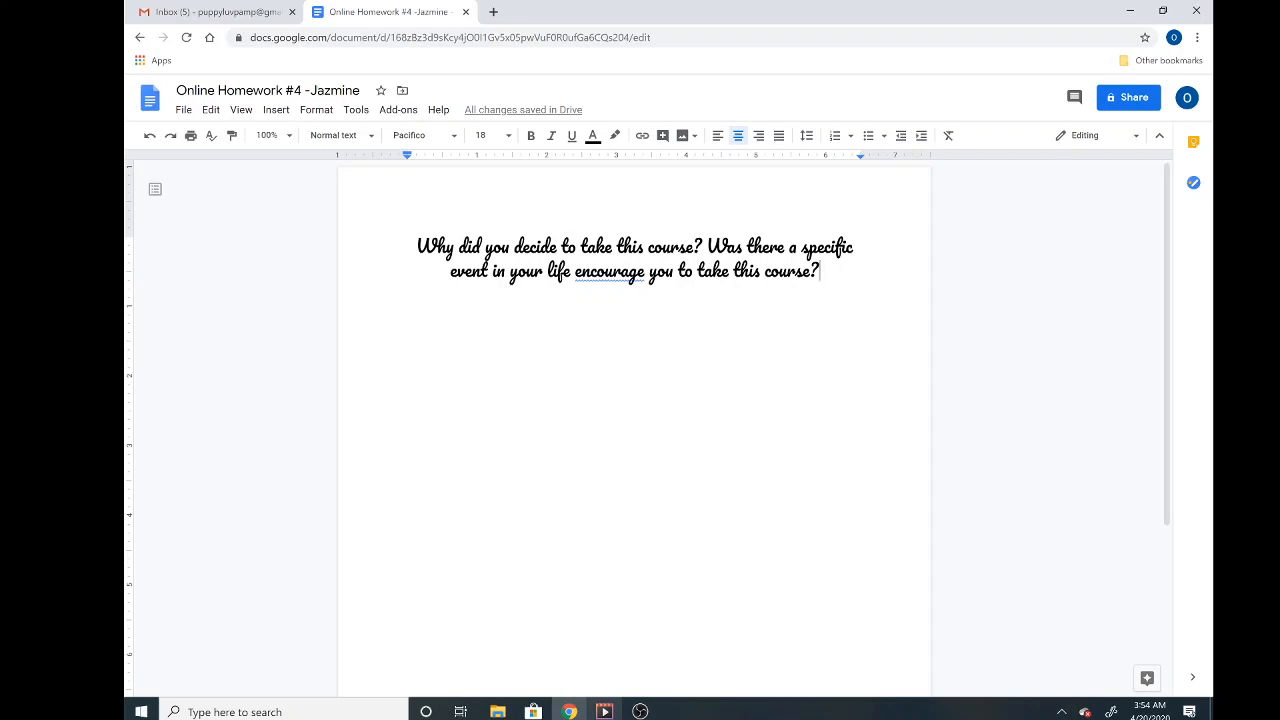
pyautogui.click(680, 247)
pyautogui.press('BackSpace')
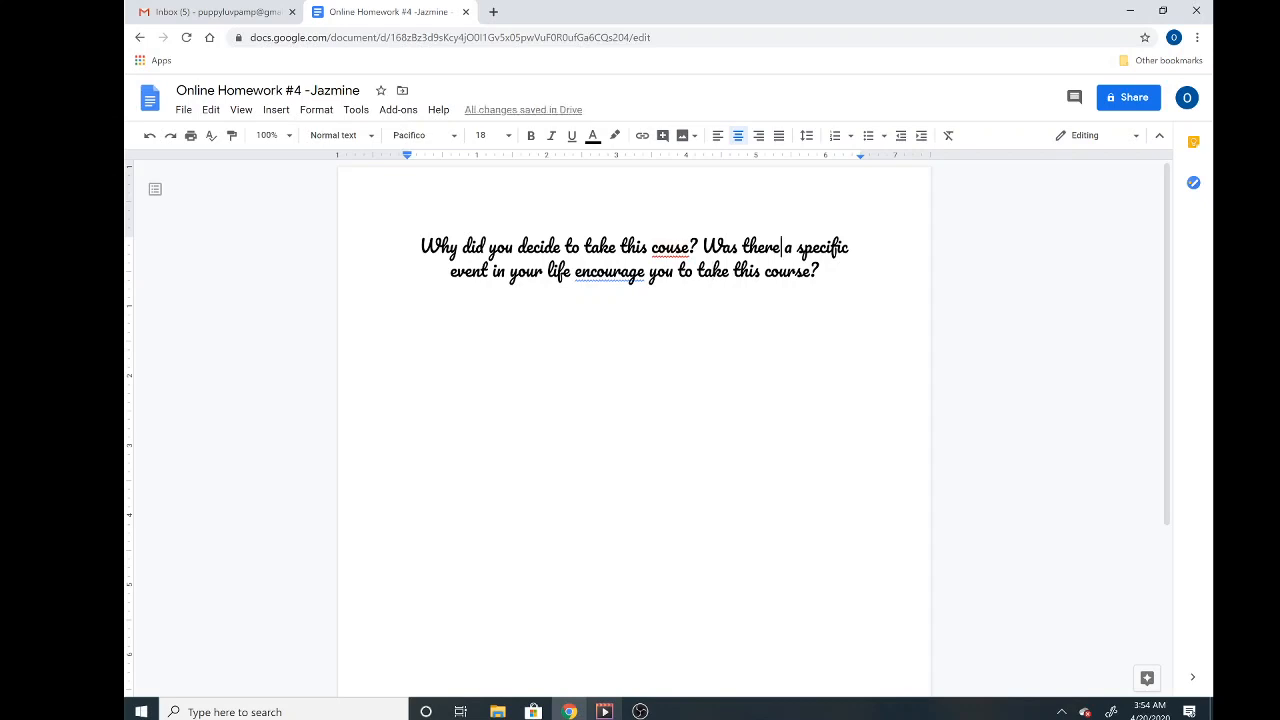
pyautogui.press('BackSpace')
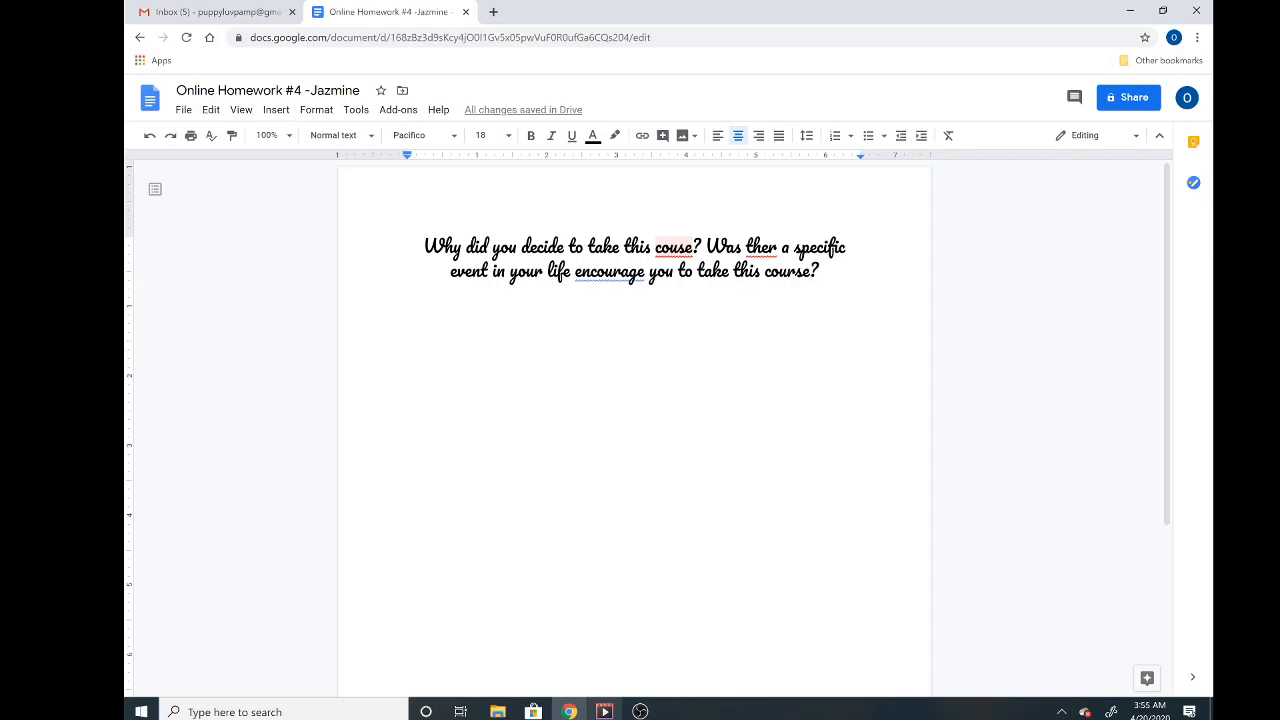
# - Replace the red-underlined 'couse' with the suggestion 'course'
pyautogui.rightClick(677, 248)
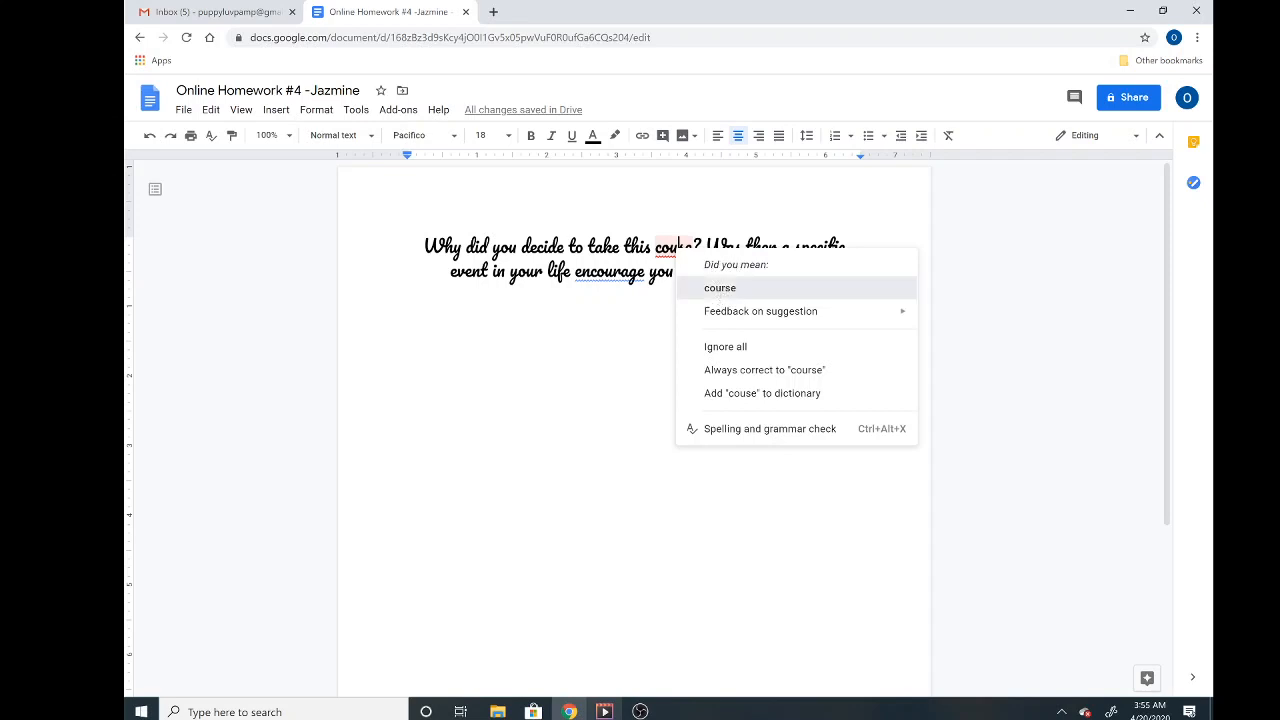
pyautogui.click(720, 288)
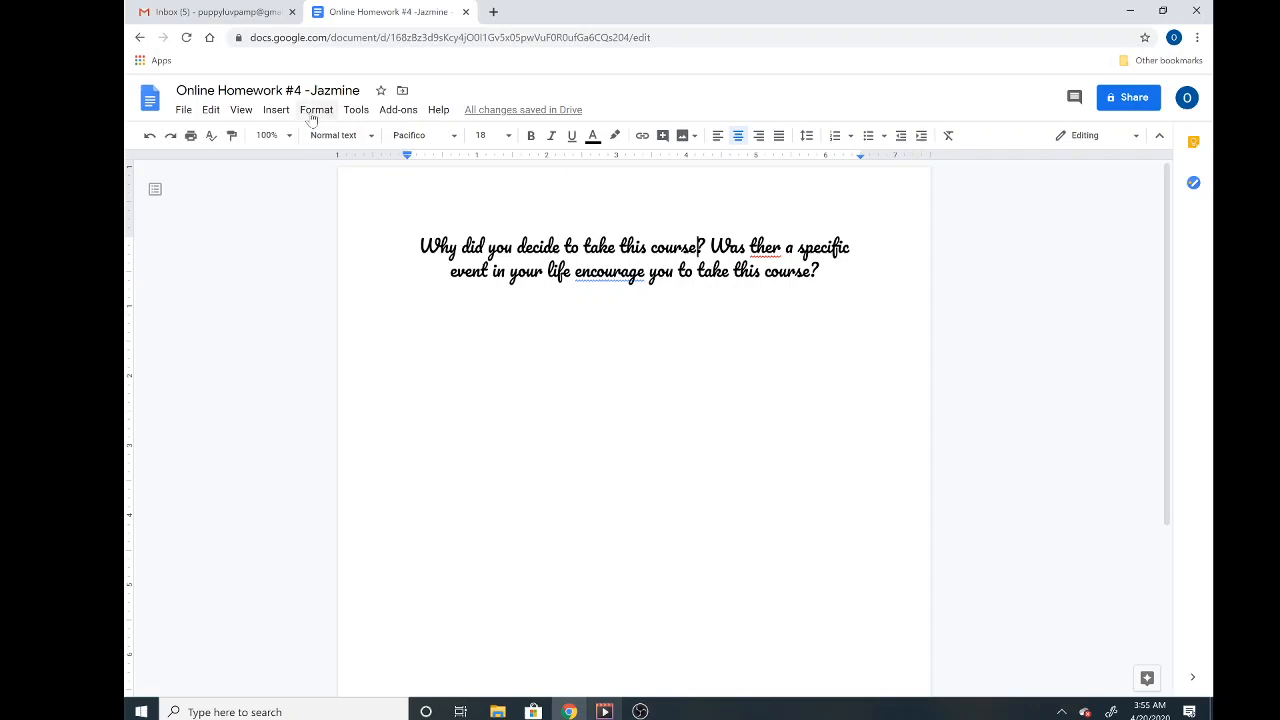
# - Run Spelling and grammar check, accepting 'there' and 'that encouraged' suggestions
pyautogui.click(357, 112)
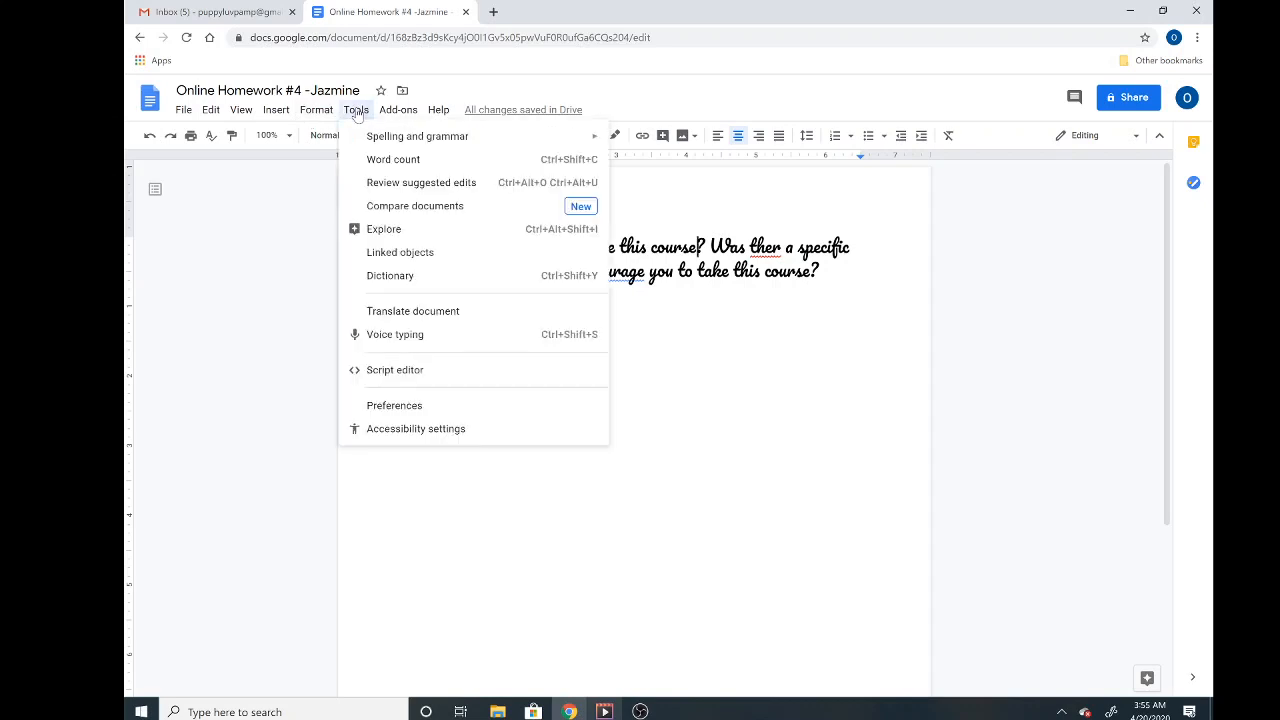
pyautogui.moveTo(400, 142)
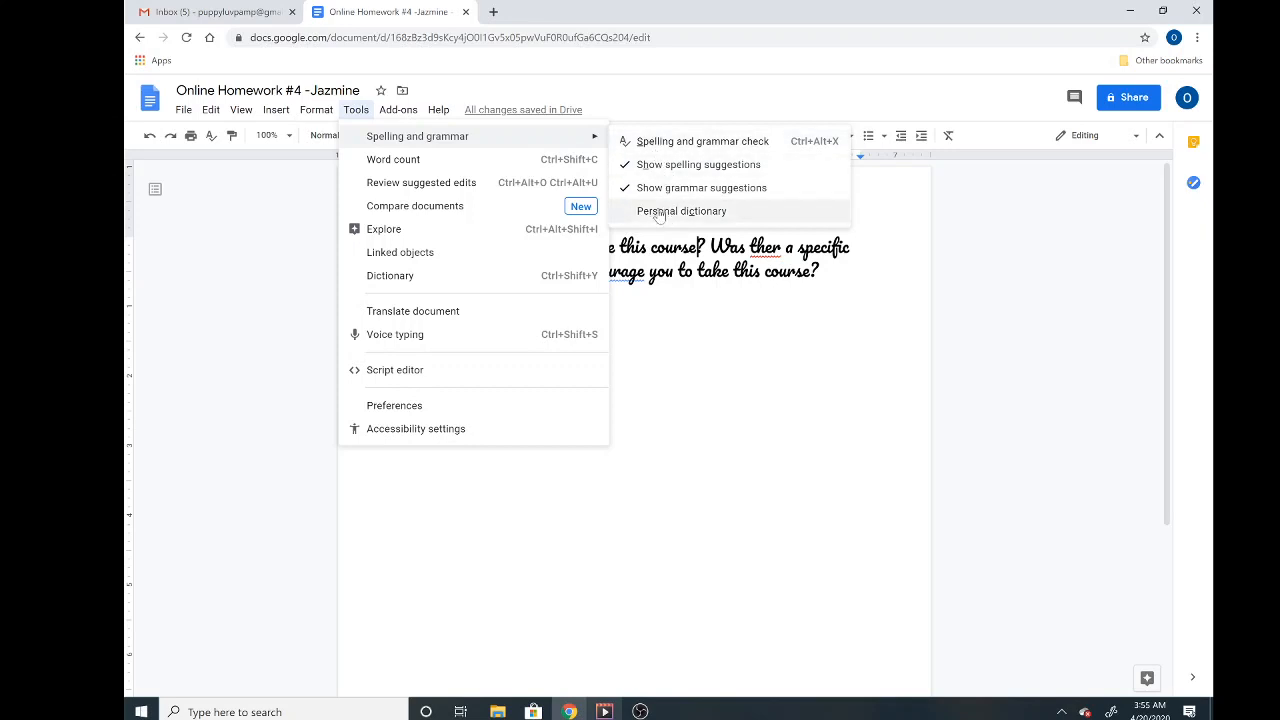
pyautogui.click(670, 144)
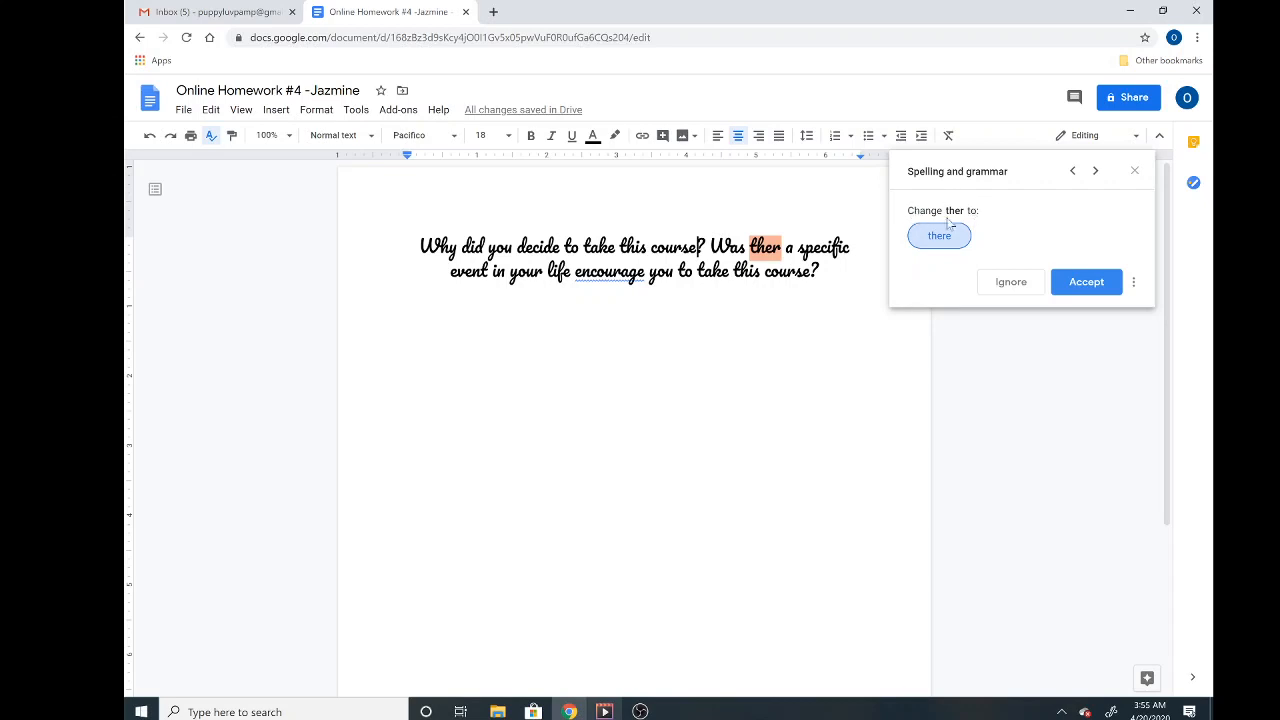
pyautogui.click(1100, 282)
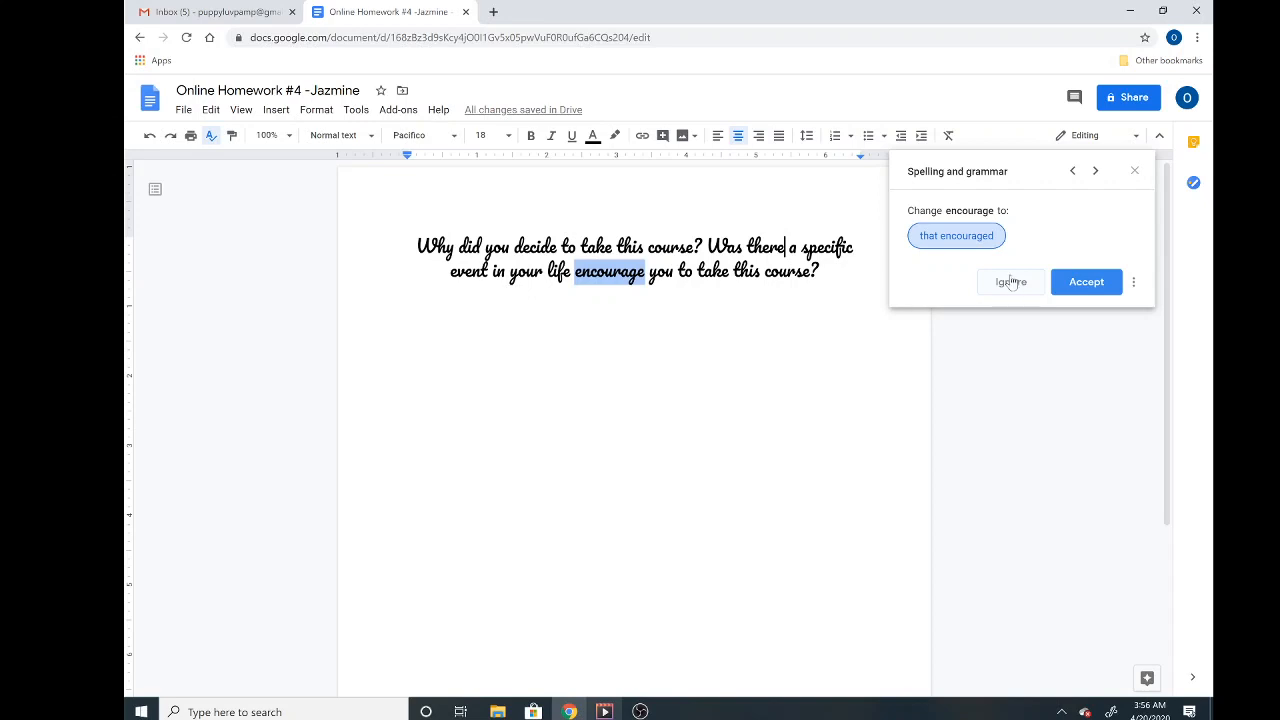
pyautogui.click(1085, 284)
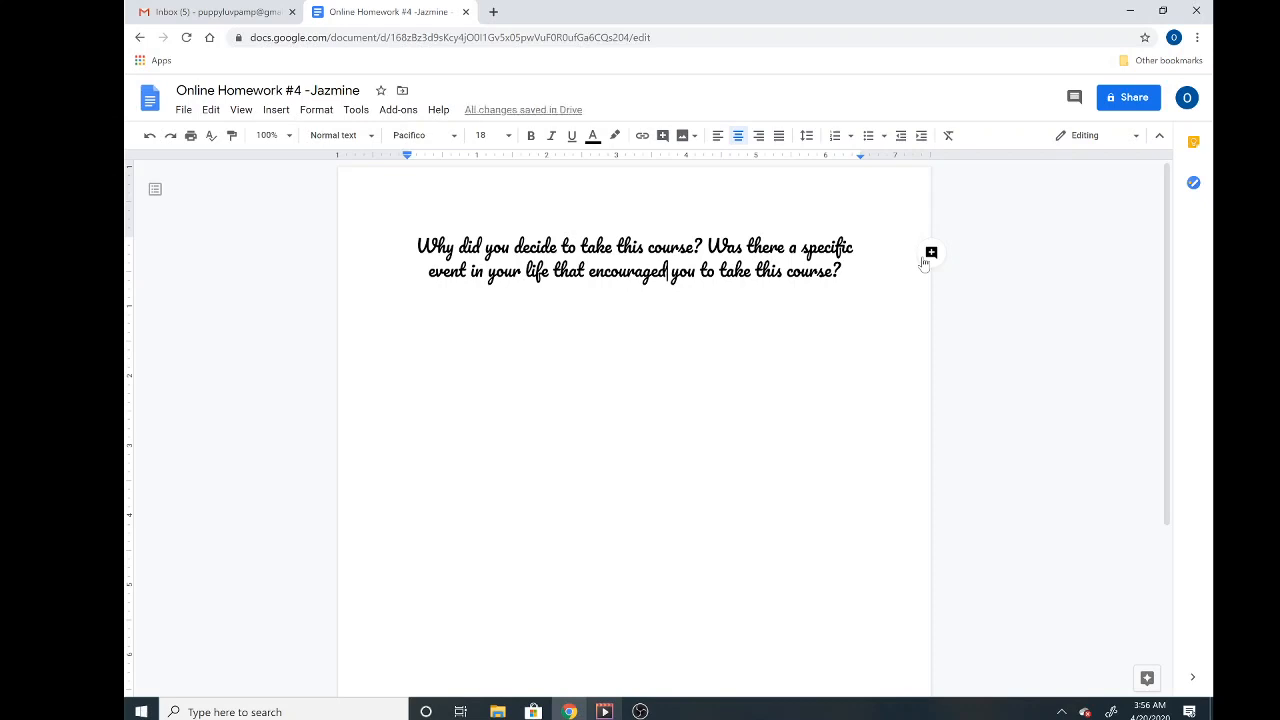
# - Share with the recipient's e-mail, noting 'Online Homework #4' plus the student's name, and send
pyautogui.click(1107, 100)
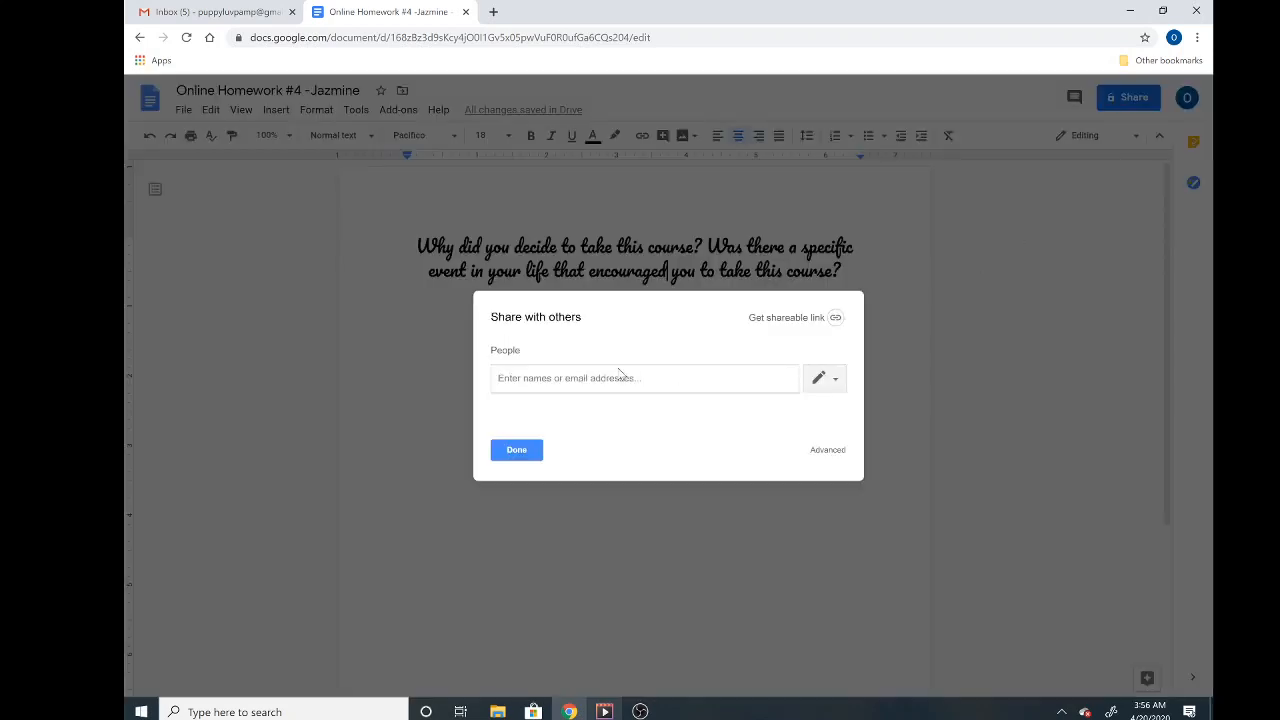
pyautogui.click(620, 375)
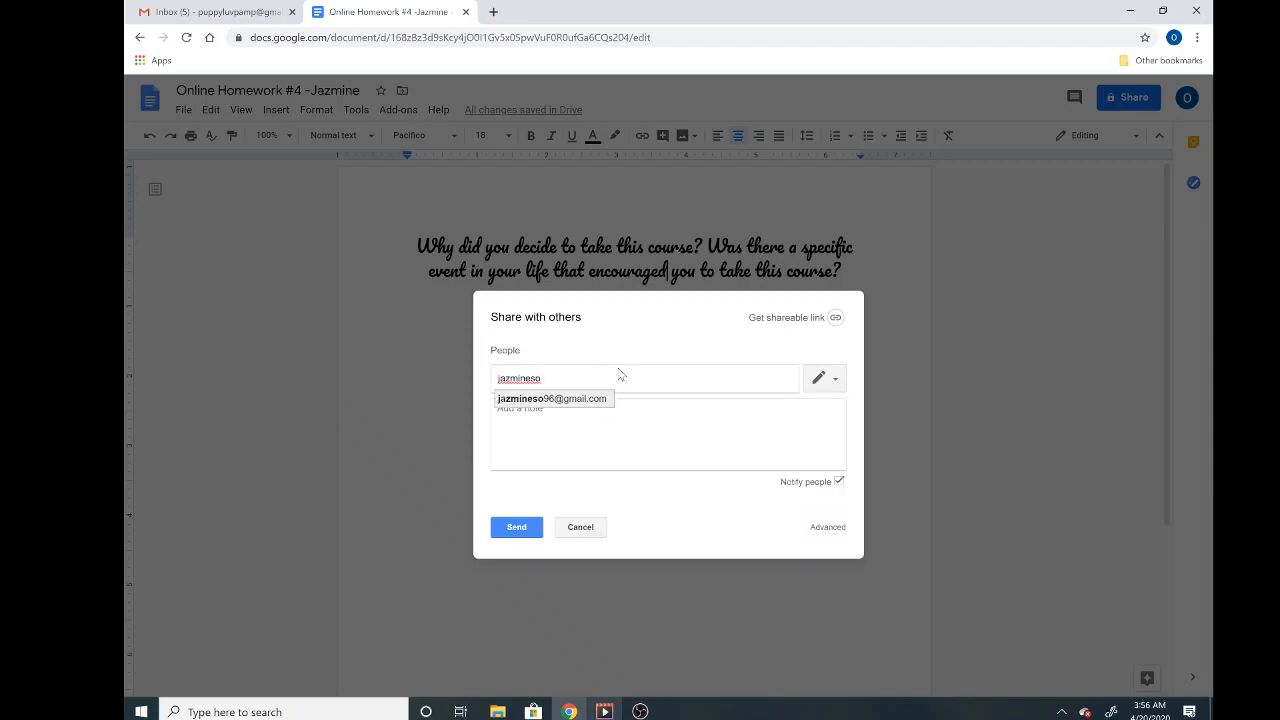
pyautogui.press('Tab')
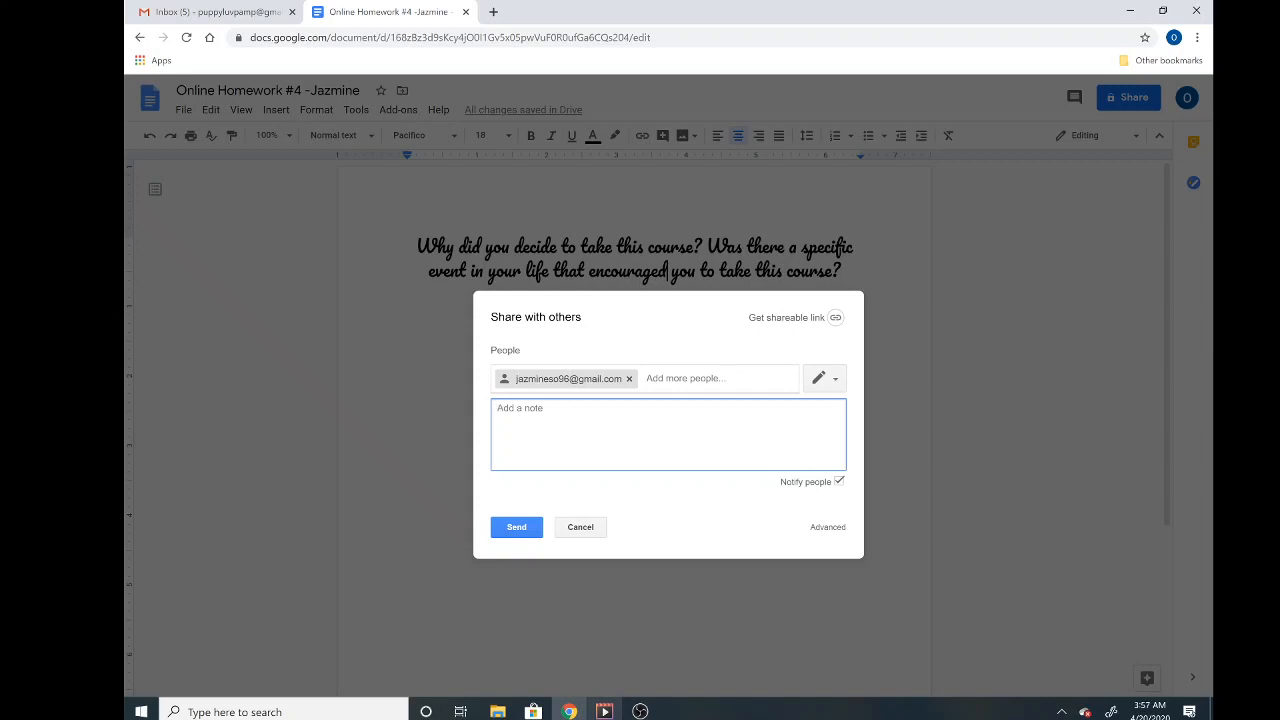
pyautogui.write('Online Homeowrk')
pyautogui.press('BackSpace')
pyautogui.press('BackSpace')
pyautogui.press('BackSpace')
pyautogui.press('BackSpace')
pyautogui.write('work #4')
pyautogui.press('BackSpace')
pyautogui.write('Jazmine')
pyautogui.click(520, 530)
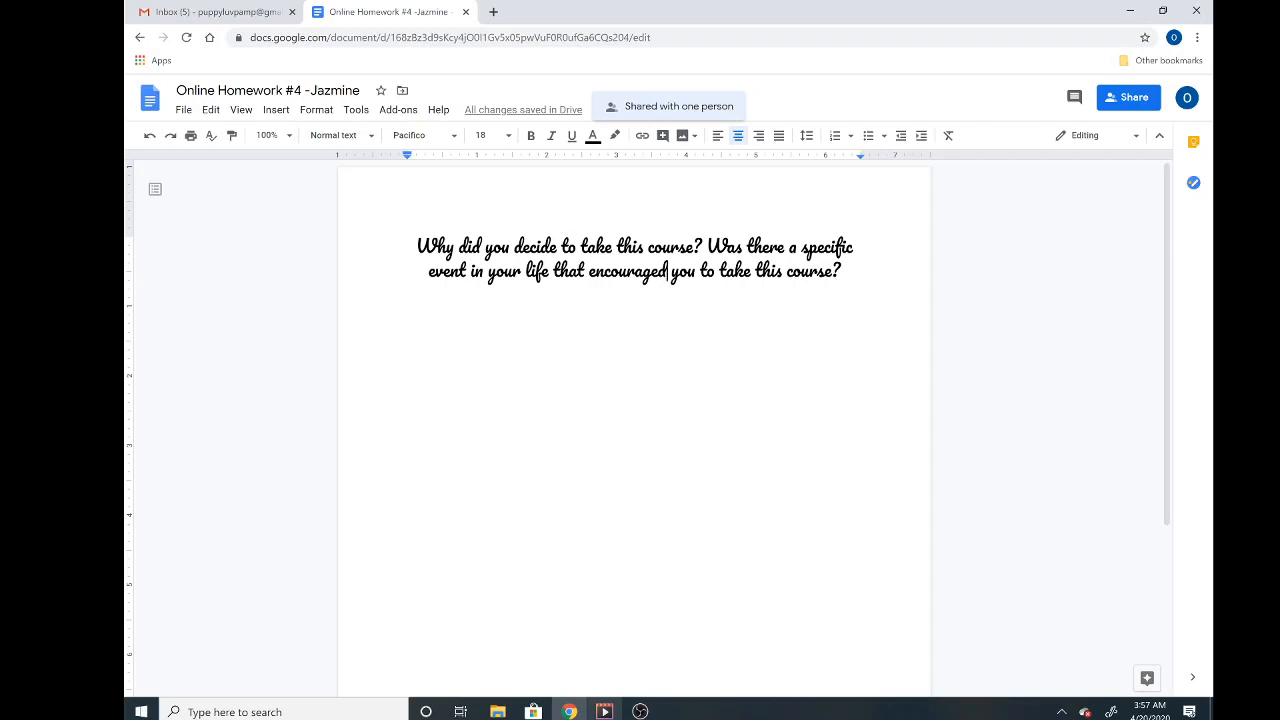
# - Append '(5-10 sentences)' after the question, fixing the typo
pyautogui.write('(')
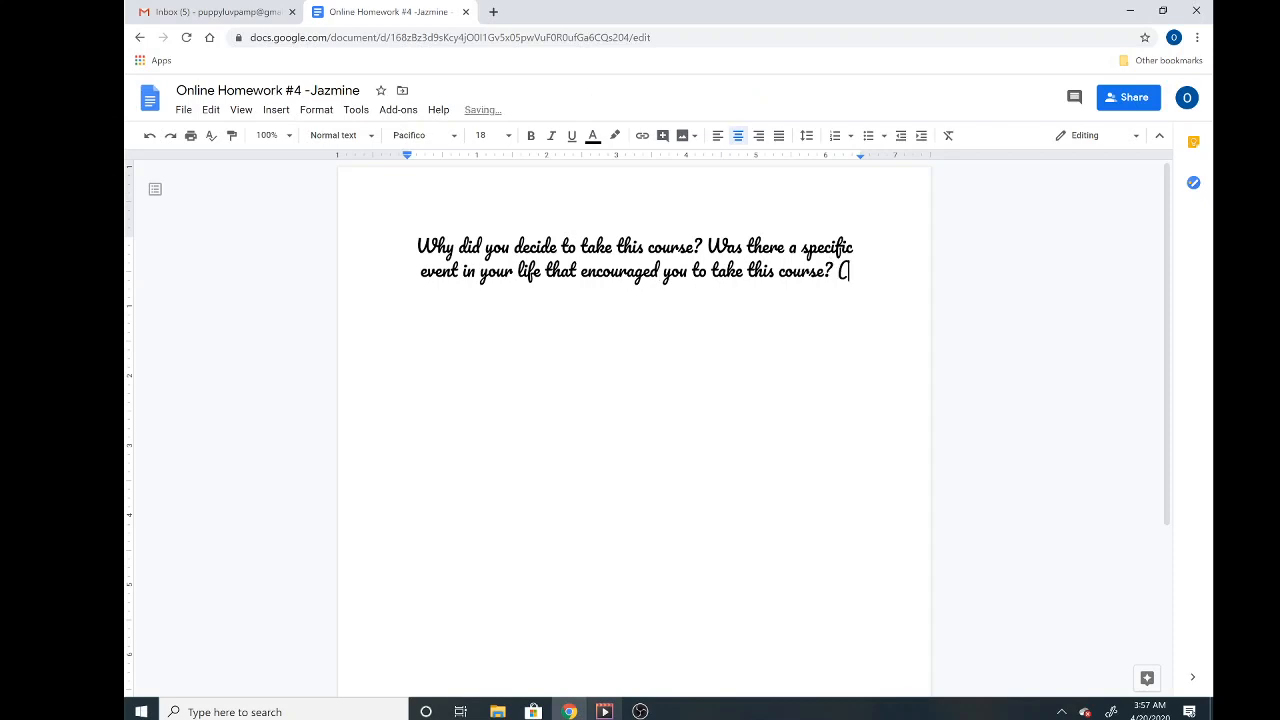
pyautogui.write('5-10')
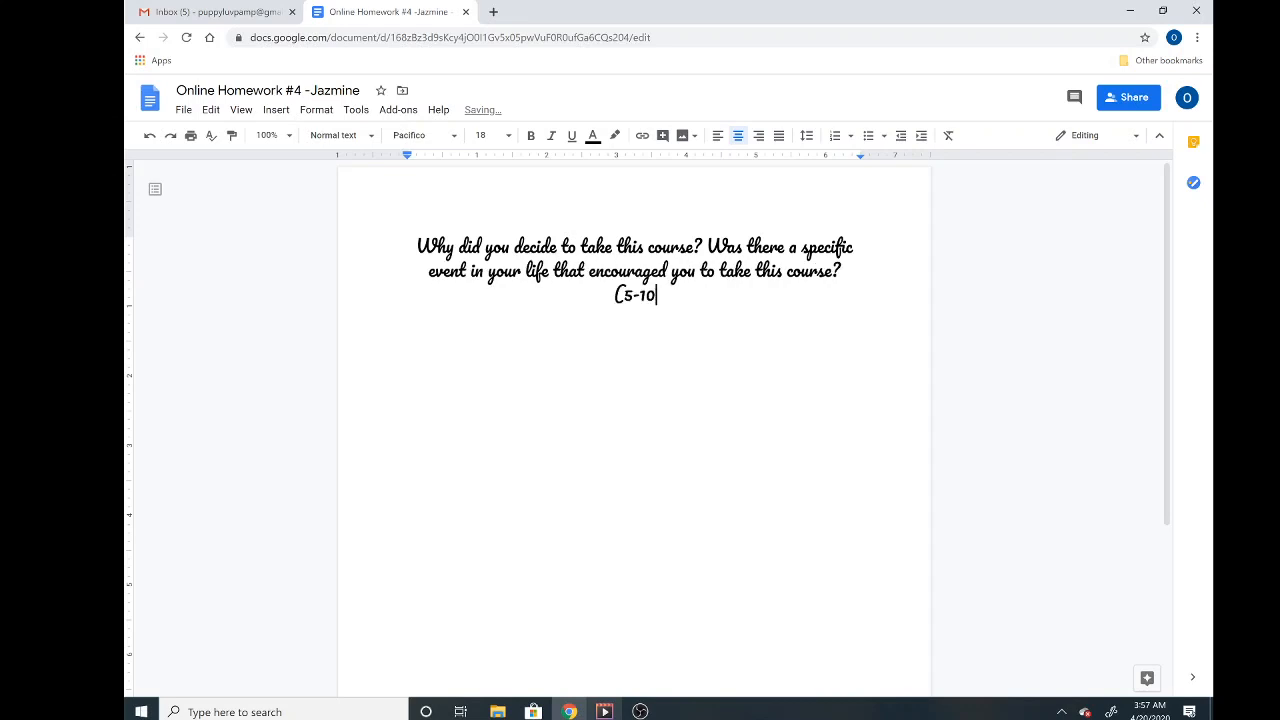
pyautogui.write(' sentences')
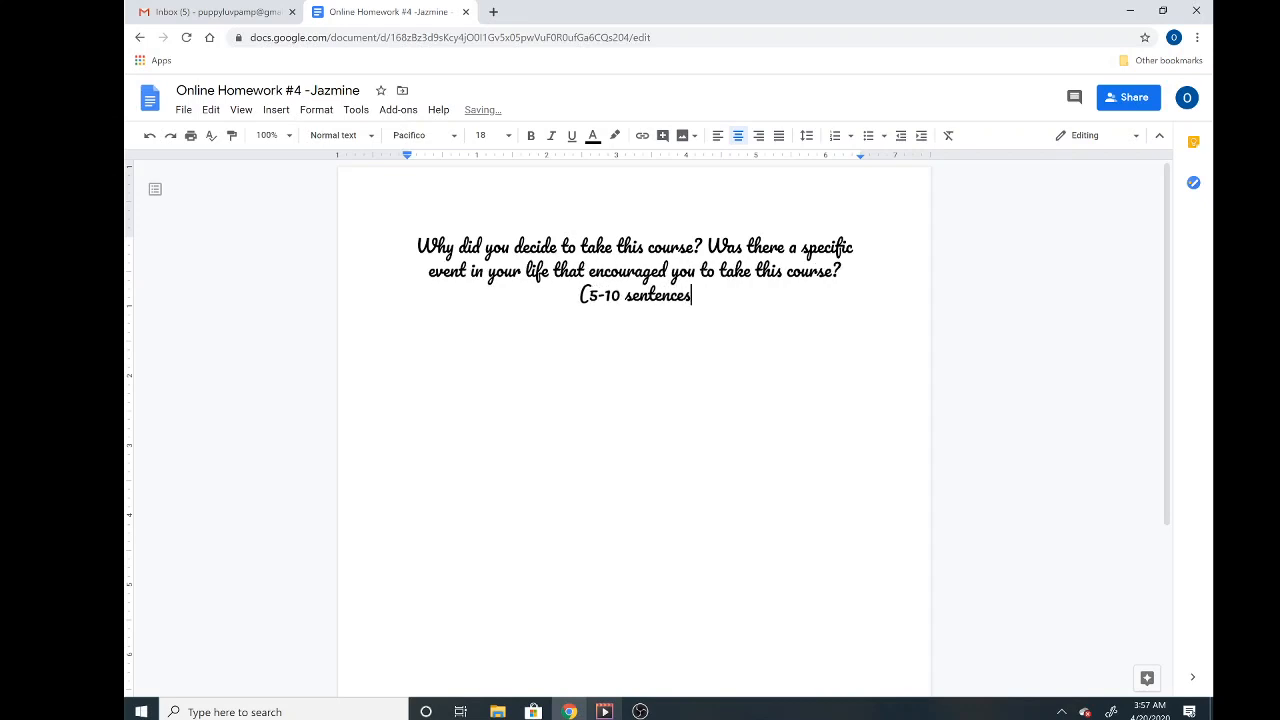
pyautogui.write(')')
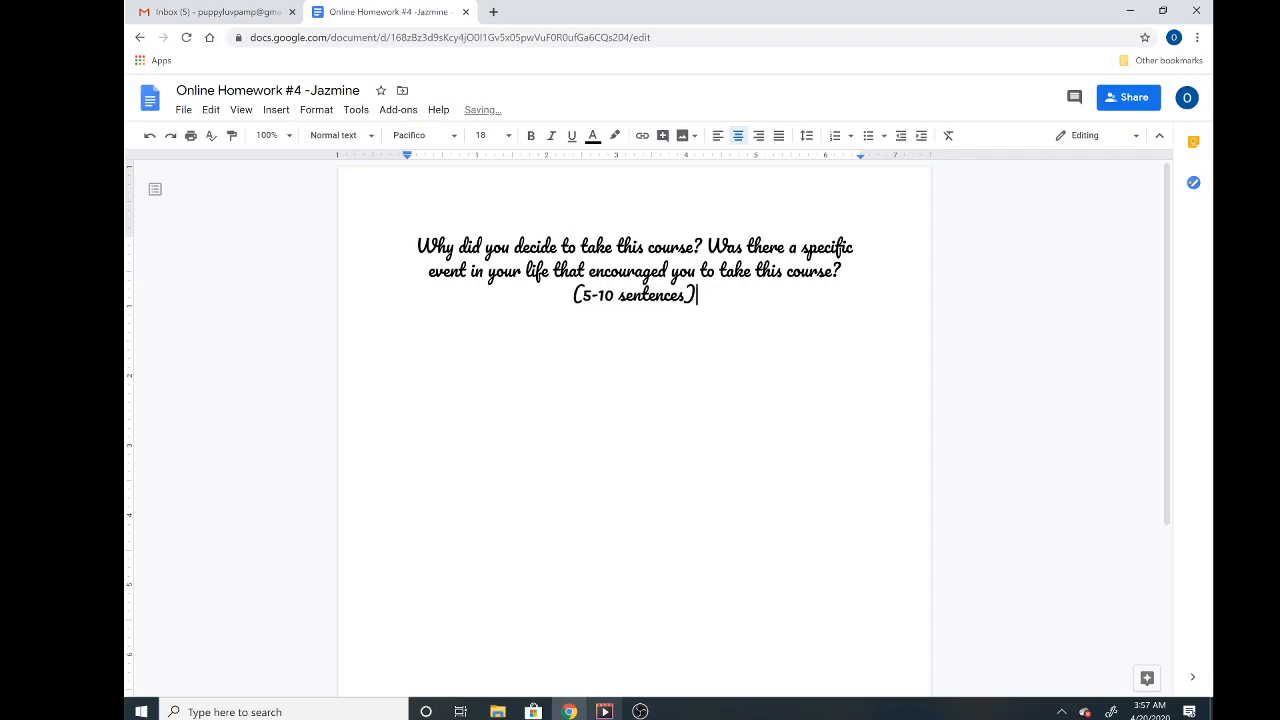
pyautogui.moveTo(417, 247); pyautogui.dragTo(482, 248)
pyautogui.click(697, 295)
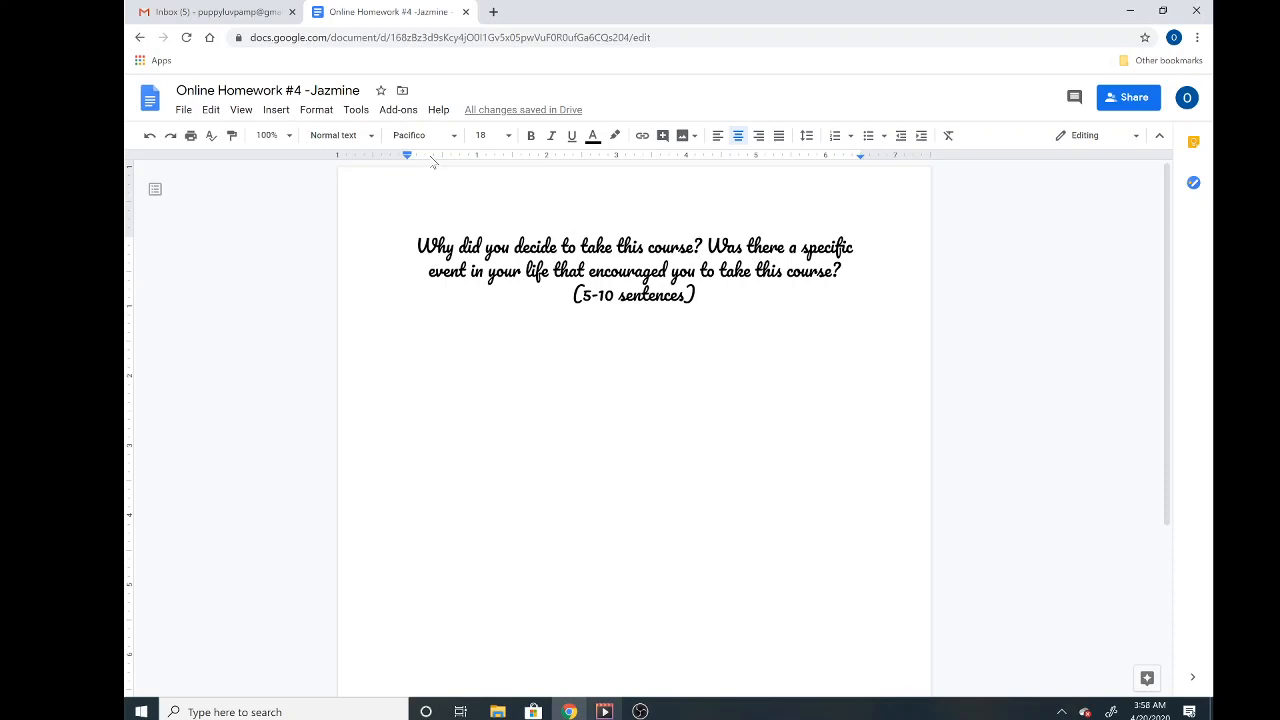
# - Return to the Docs home page and reopen 'Online Homework #4' from the recent documents list
pyautogui.click(148, 104)
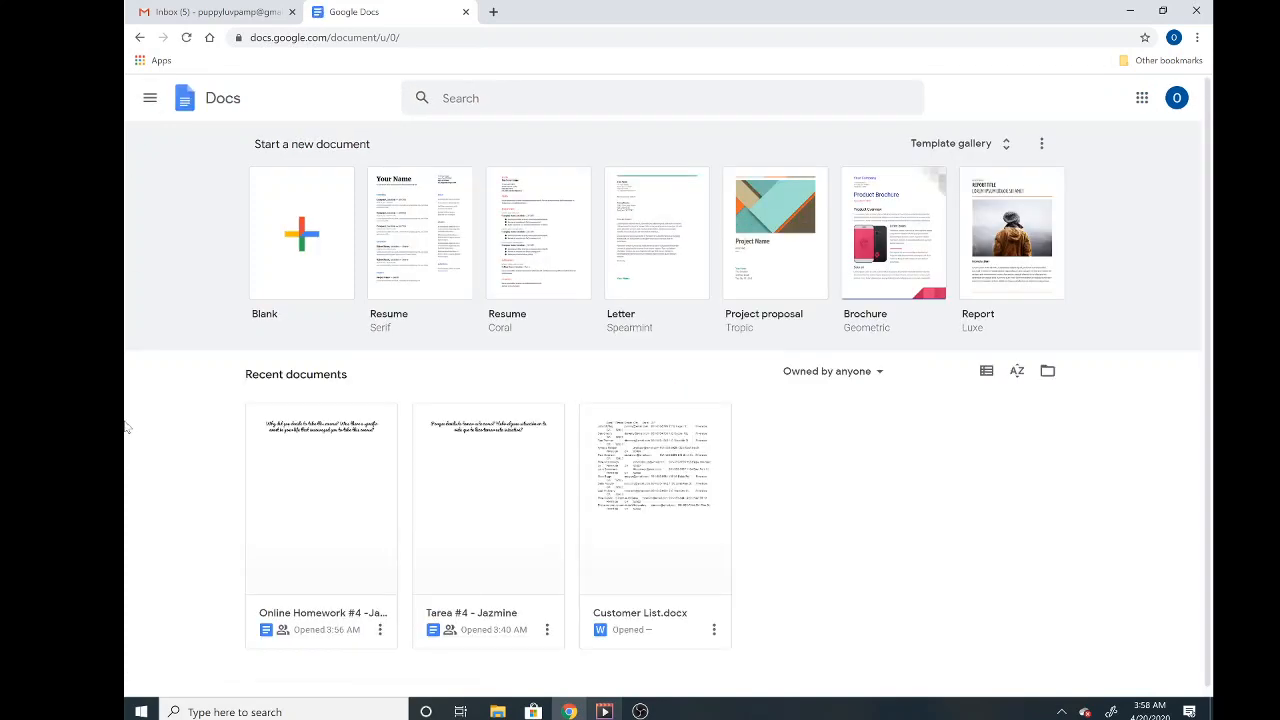
pyautogui.click(321, 480)
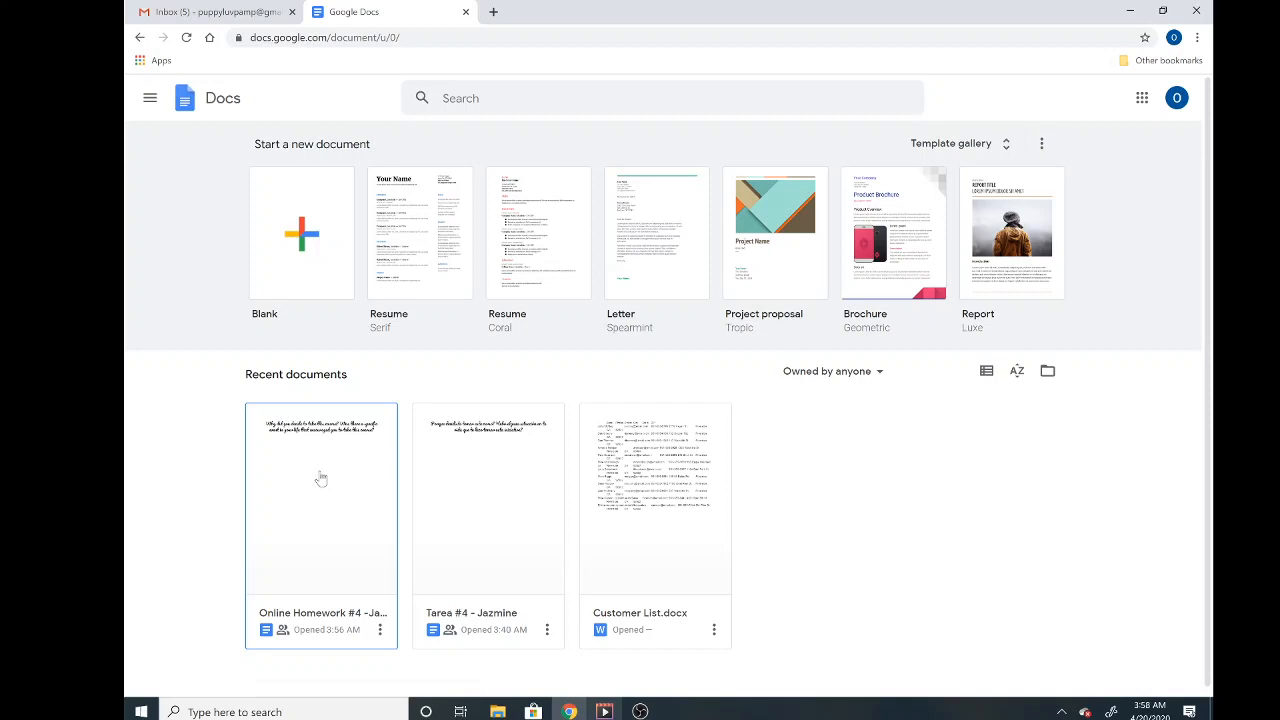